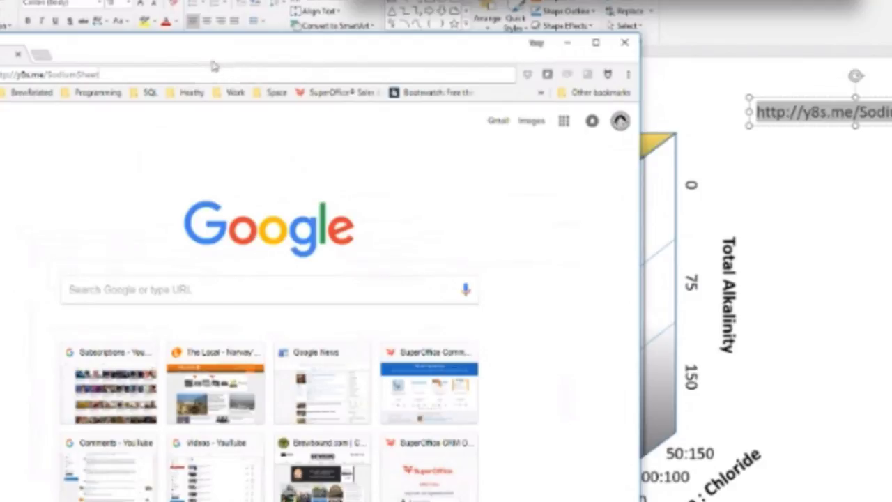
- Load y8s.me/SodiumSheet in a maximized browser window and set the sheet zoom to 150%
key(Return)
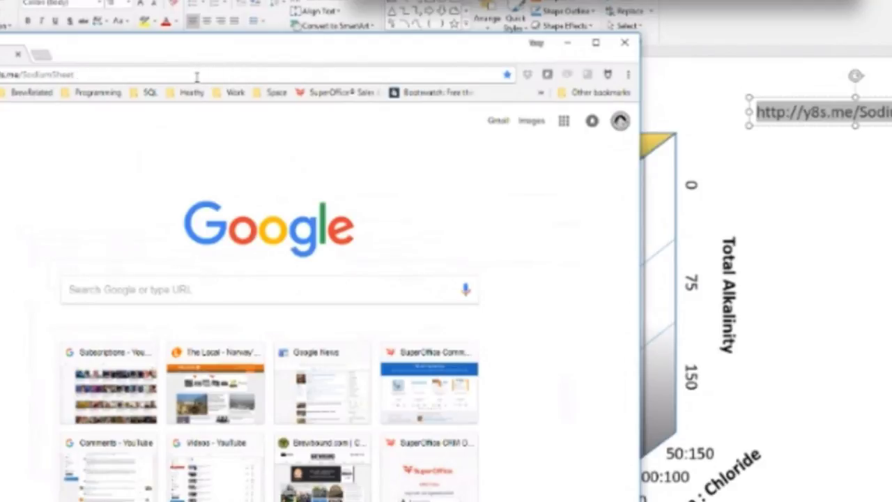
double_click(237, 51)
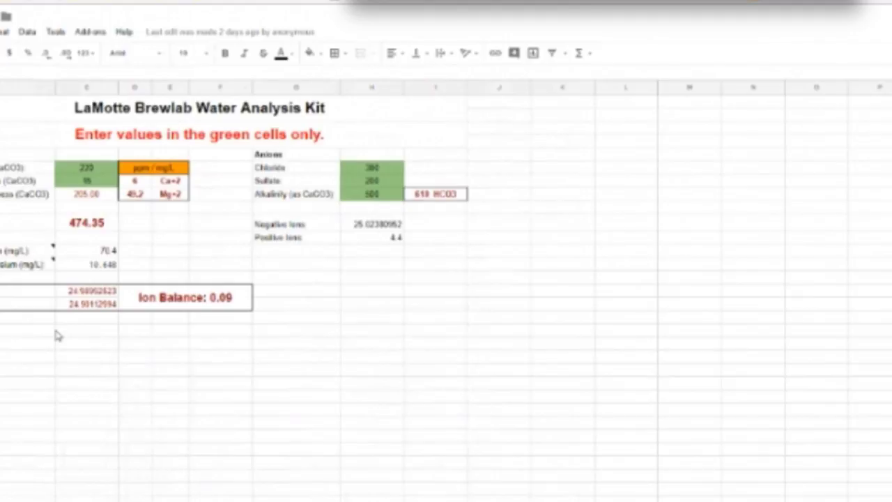
click(4, 32)
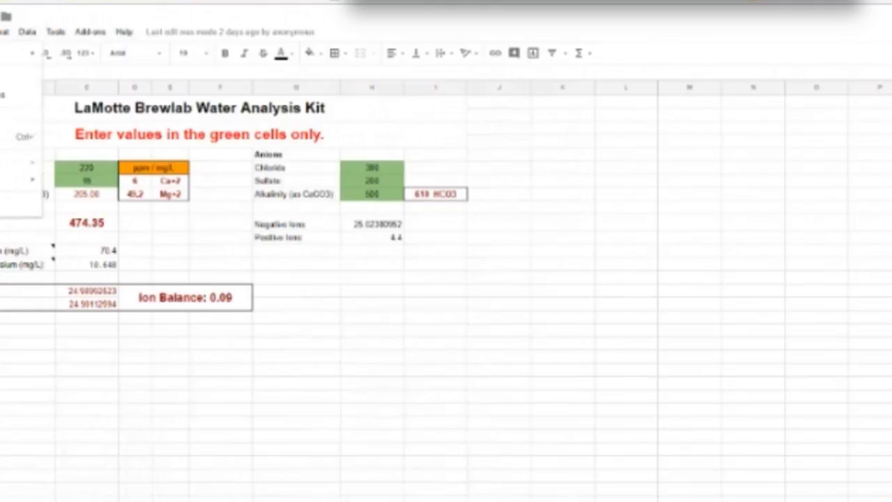
mouse_move(7, 179)
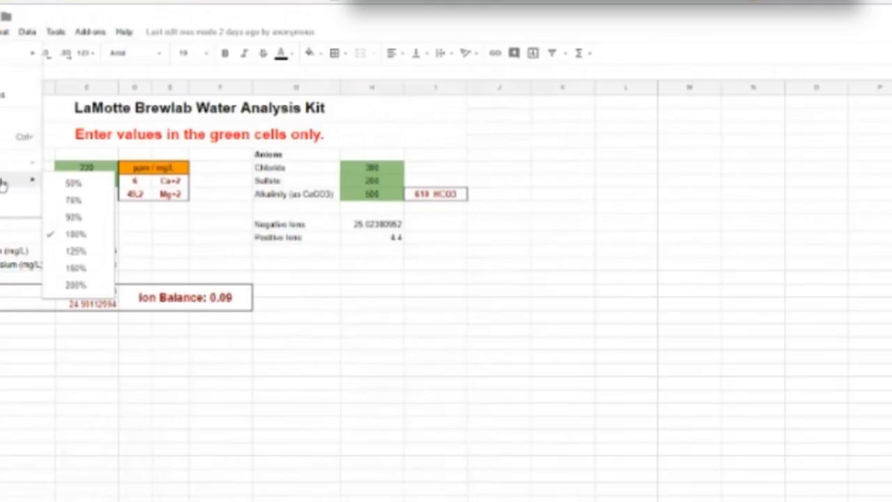
click(94, 268)
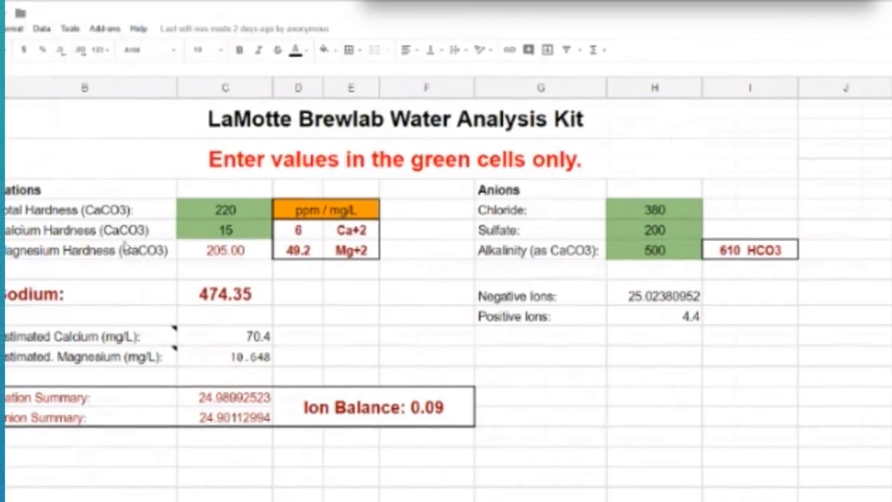
- Enter a Total Hardness of 110 and a Calcium Hardness of 70 under Cations, and check the calculated calcium and magnesium ppm
click(206, 213)
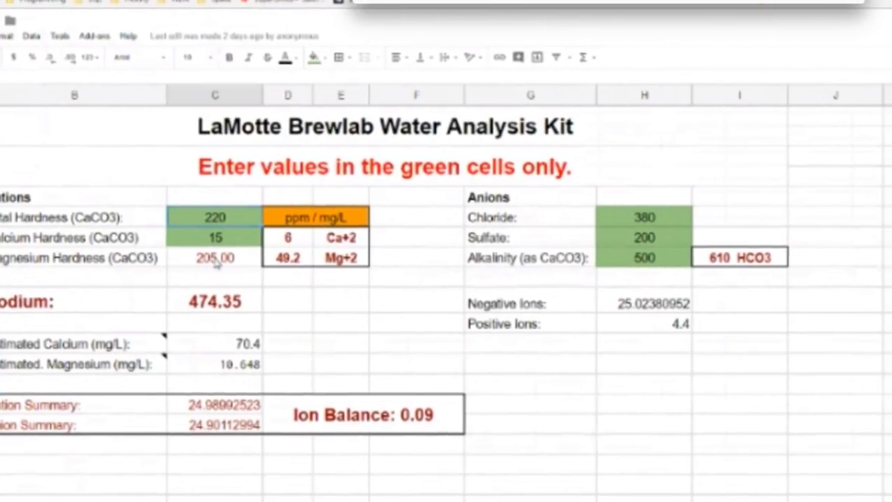
text(110)
key(Return)
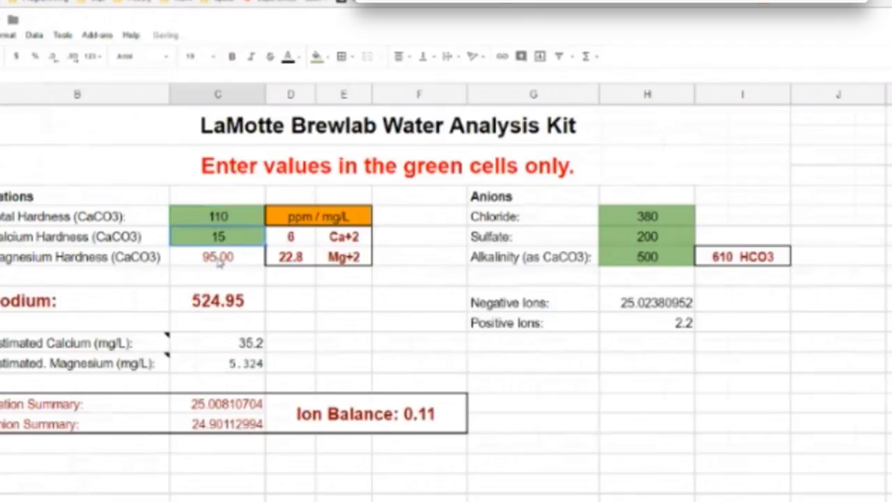
text(70)
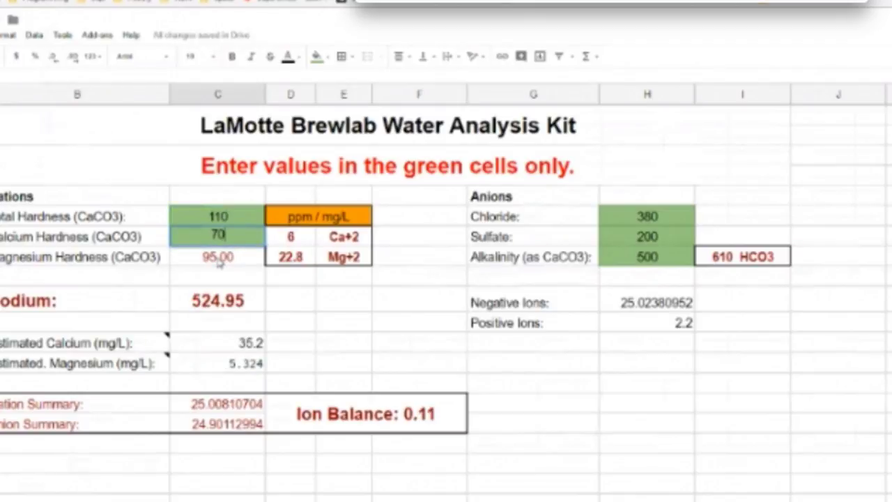
key(Return)
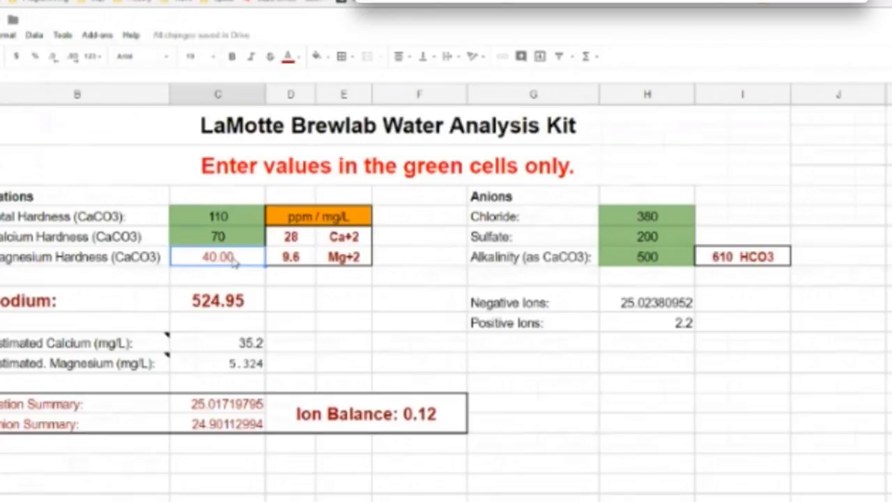
click(245, 279)
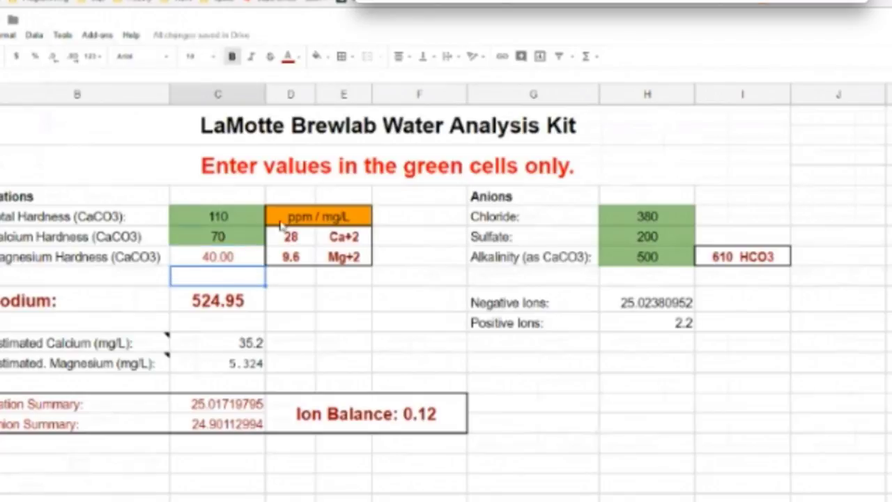
click(306, 241)
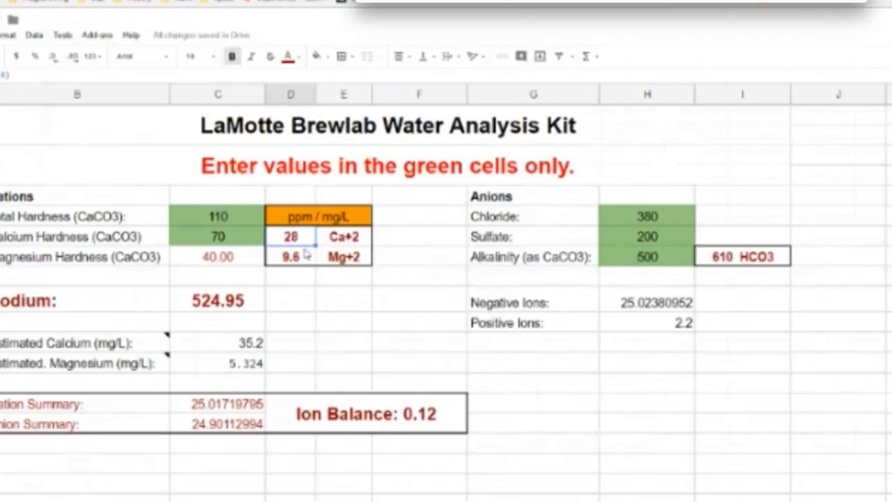
click(305, 261)
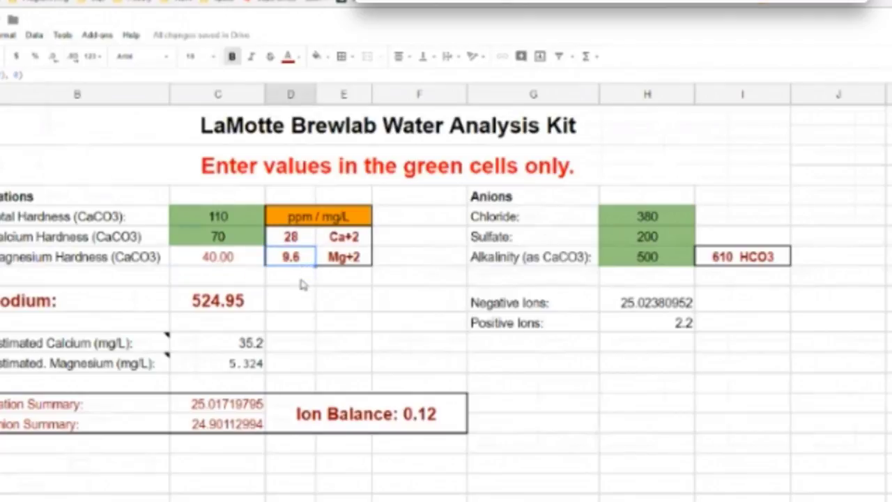
- Enter Chloride 60, Sulfate 45 and Alkalinity 60 under Anions, and check the calculated sodium value
click(646, 219)
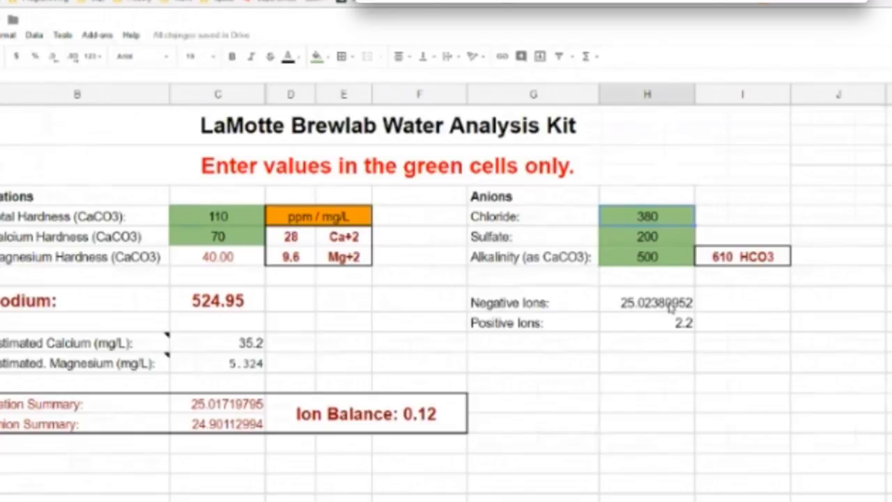
text(60)
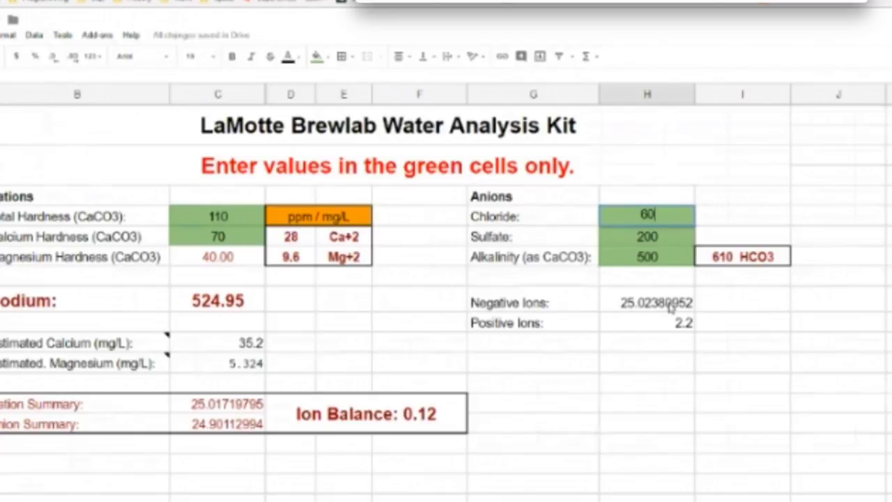
key(Return)
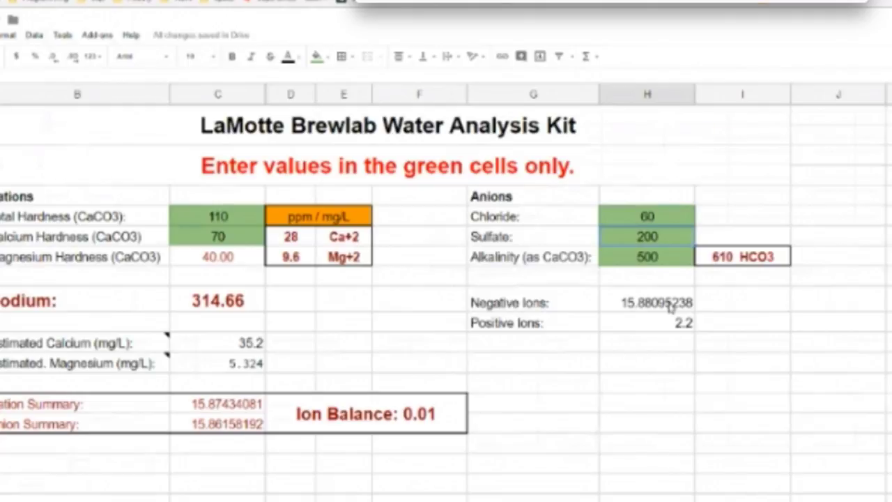
text(45)
key(Return)
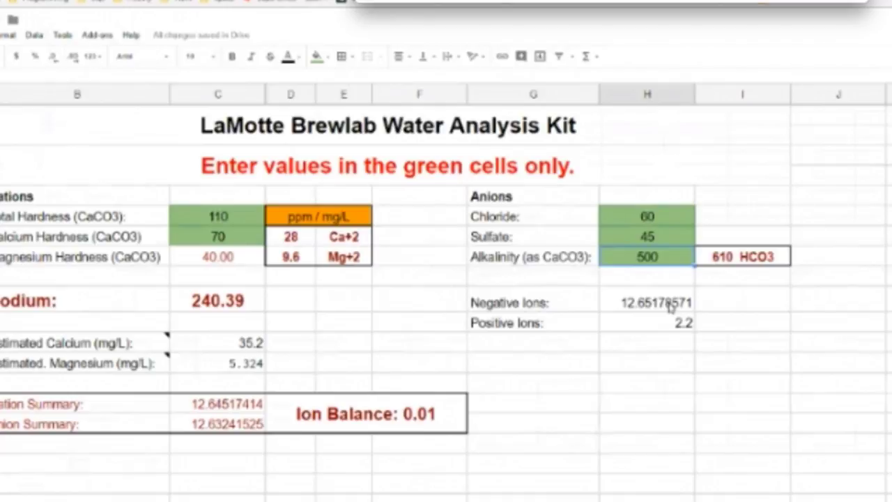
text(60)
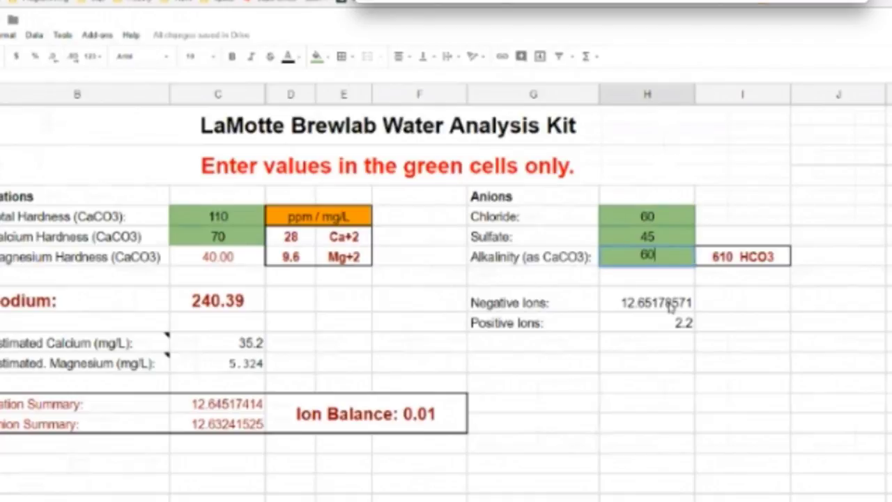
key(Return)
click(670, 307)
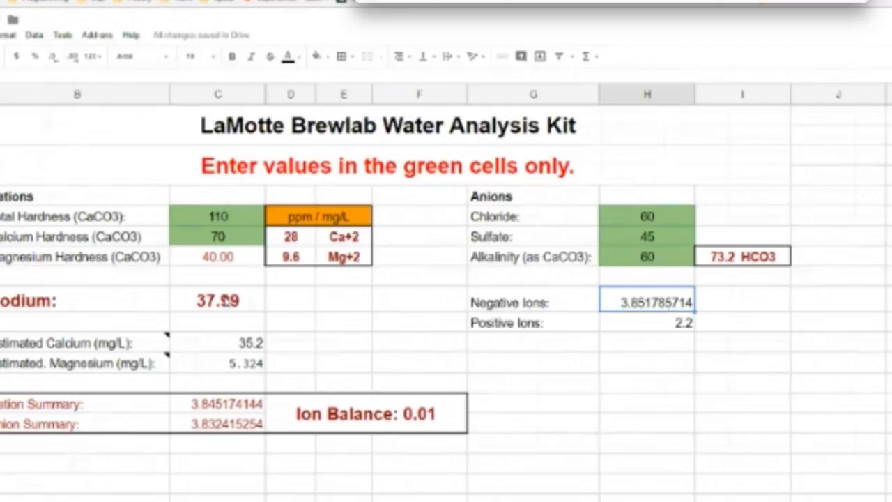
click(228, 301)
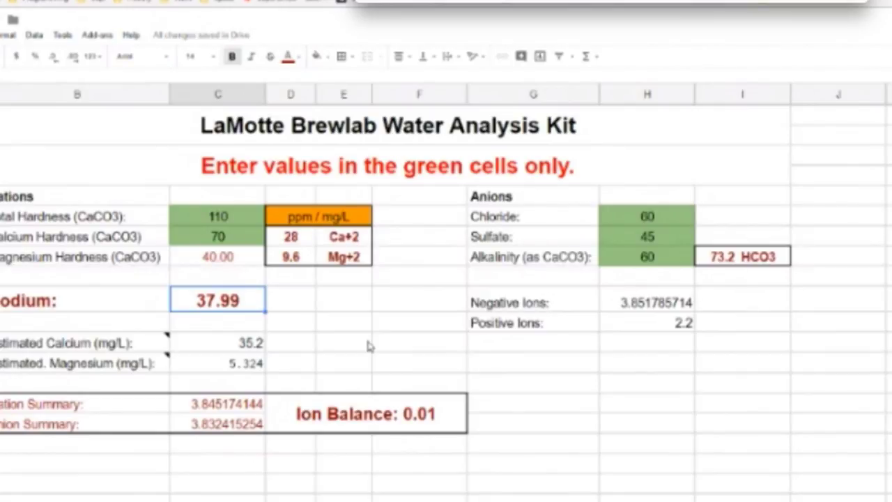
click(350, 425)
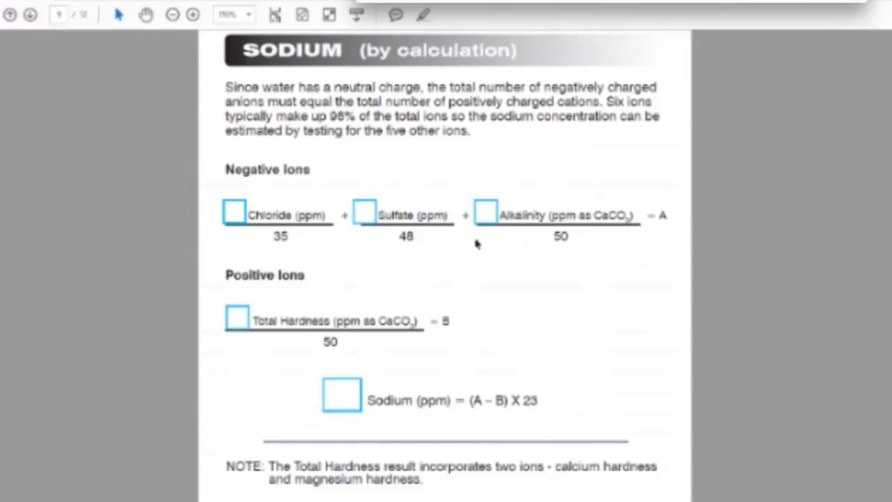
- Examine the sodium calculation page of the manual, highlighting the formula Sodium (ppm) = (A – B) X 23, and continue to the pH section
double_click(662, 216)
key(Right)
drag(370, 401, 540, 398)
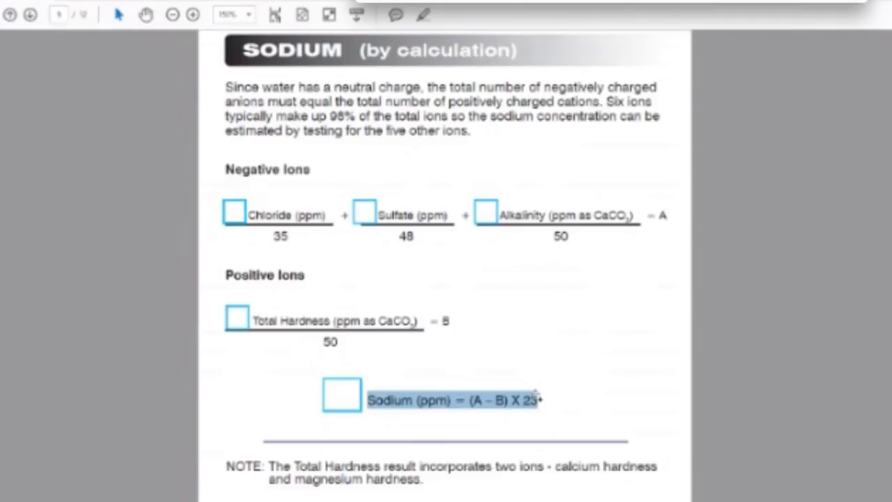
scroll(533, 436, down, 3)
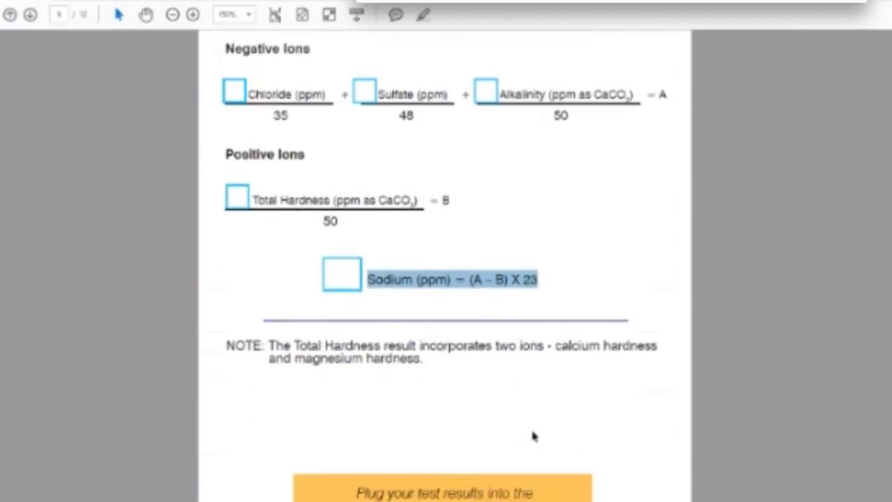
scroll(532, 436, down, 2)
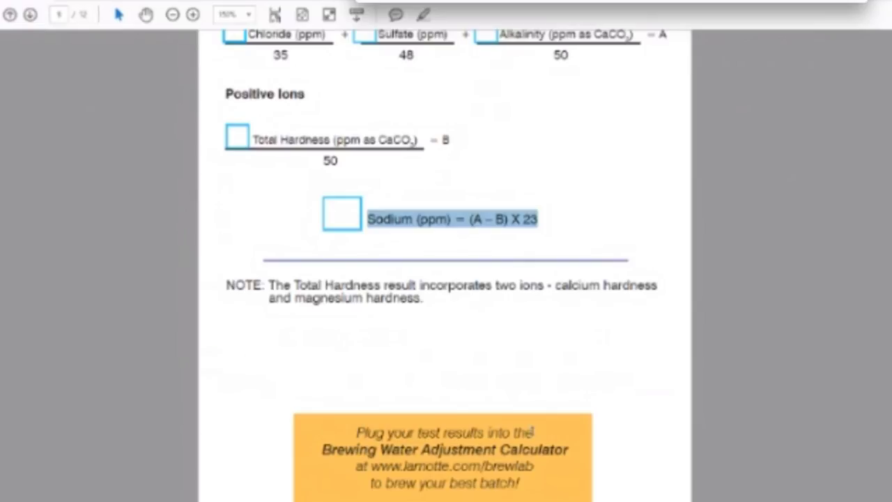
scroll(533, 432, down, 10)
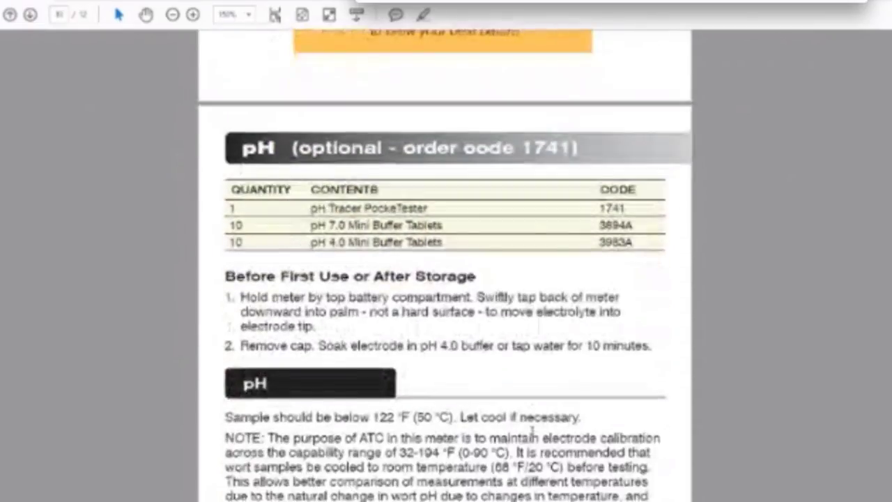
scroll(533, 427, down, 1)
scroll(532, 426, down, 1)
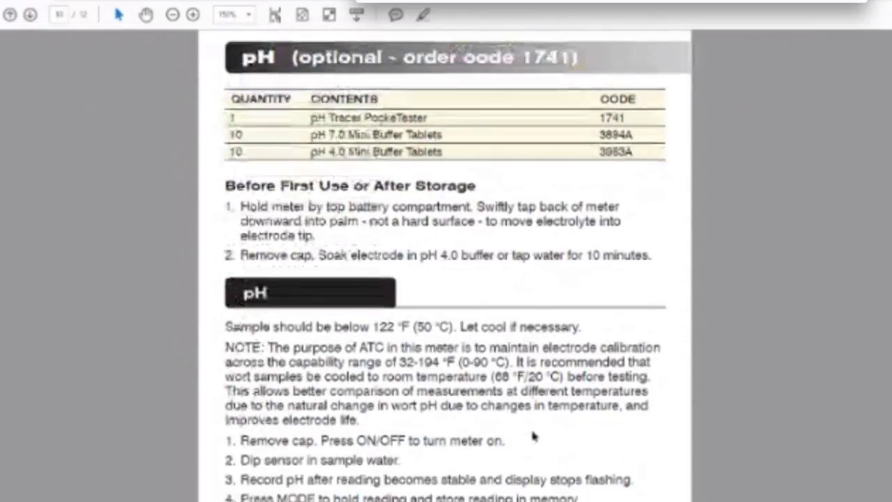
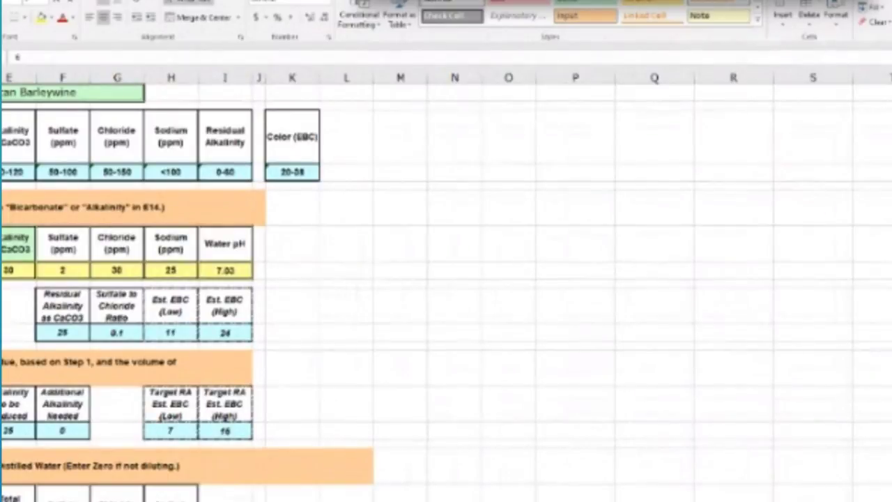
- Choose 1D. Munich Helles as the beer style in Step 1 of Palmer's Brewing Water Adjustment workbook
scroll(446, 278, left, 2)
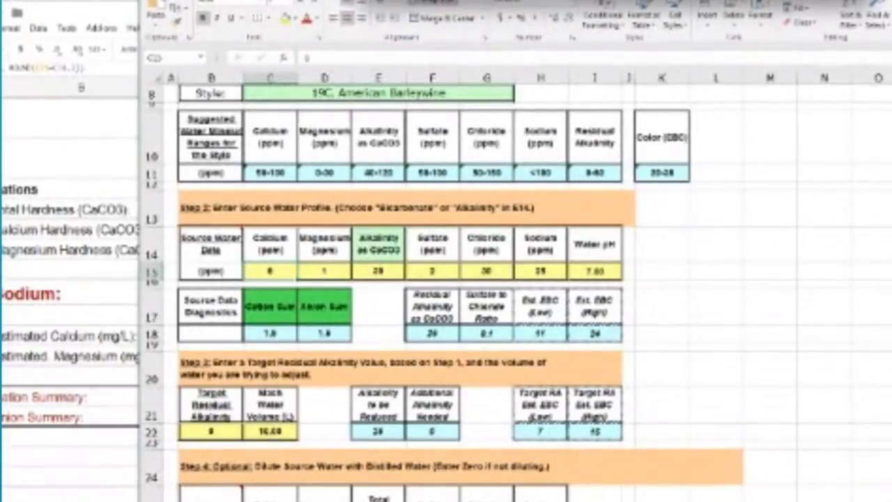
scroll(446, 293, up, 2)
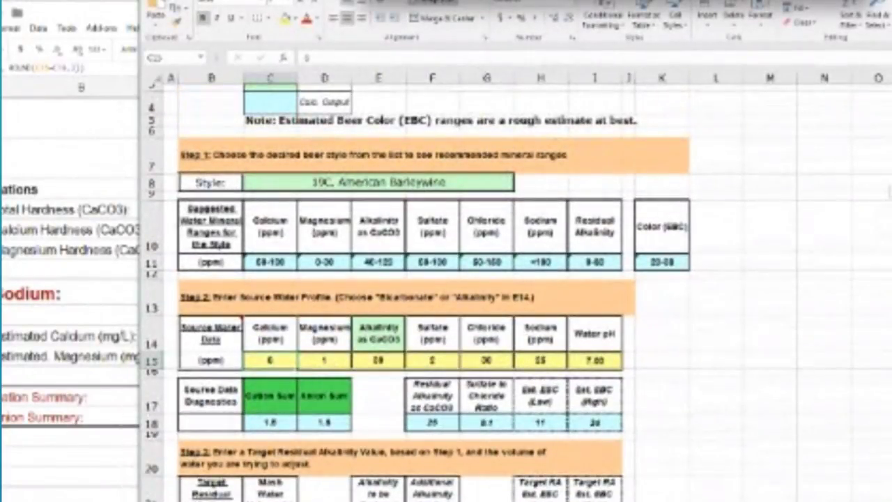
scroll(446, 293, up, 1)
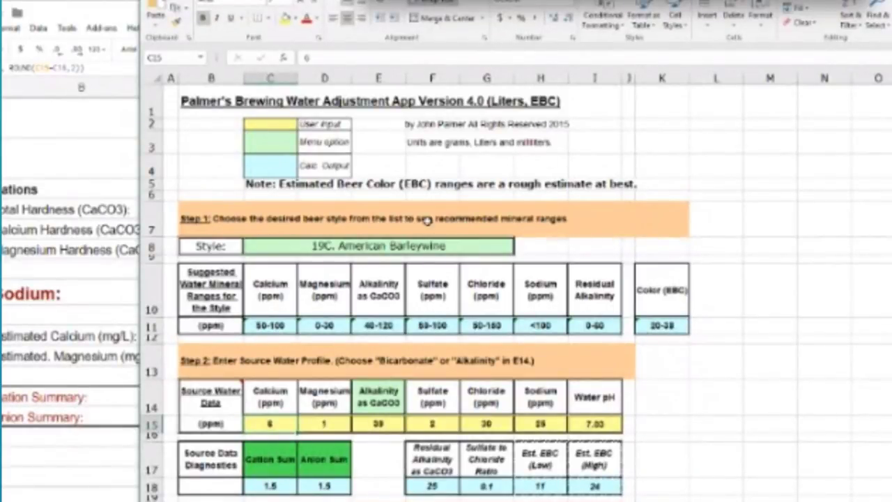
click(434, 246)
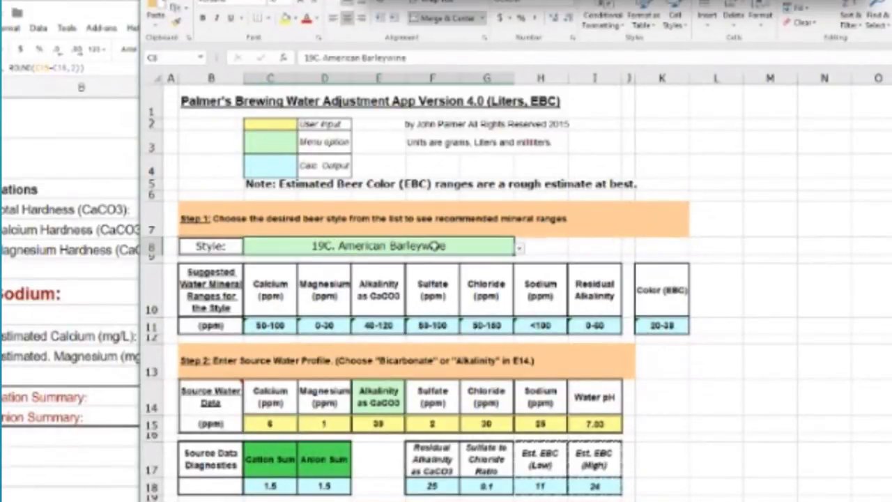
click(518, 248)
drag(524, 315, 517, 272)
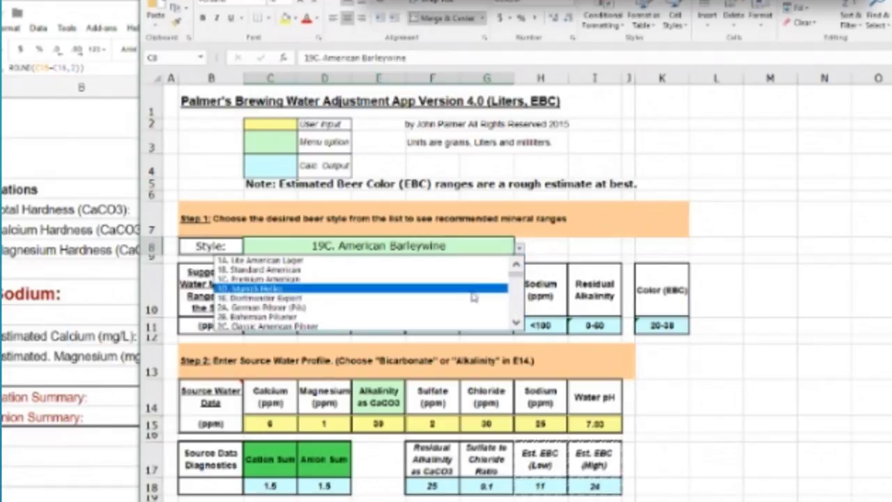
click(429, 298)
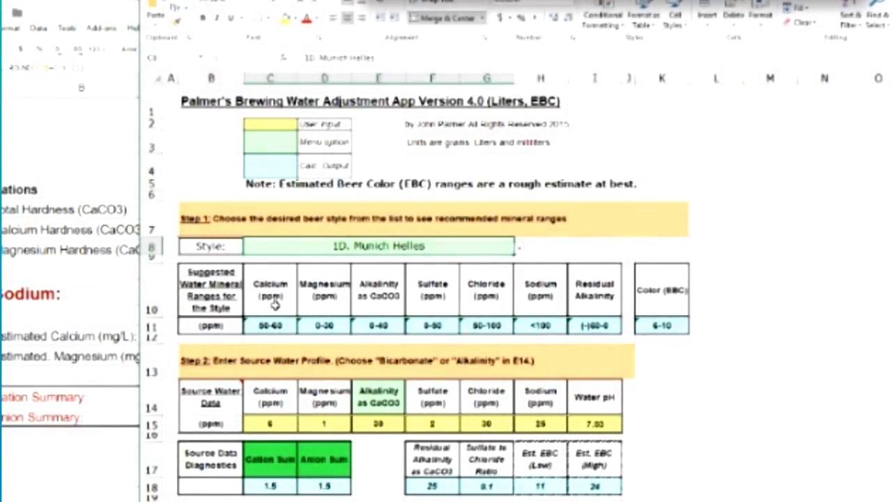
- Review the suggested mineral ranges and color for the chosen style, and bring the source water and residual alkalinity sections into view
drag(270, 293, 655, 327)
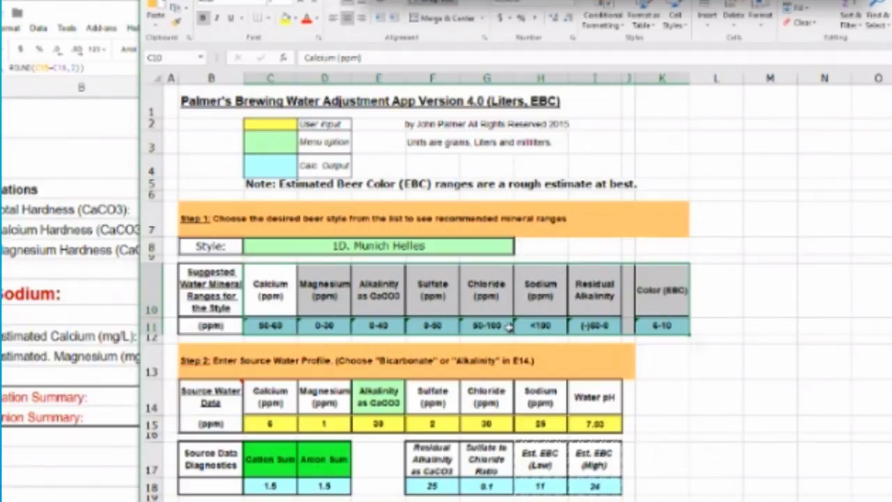
click(666, 357)
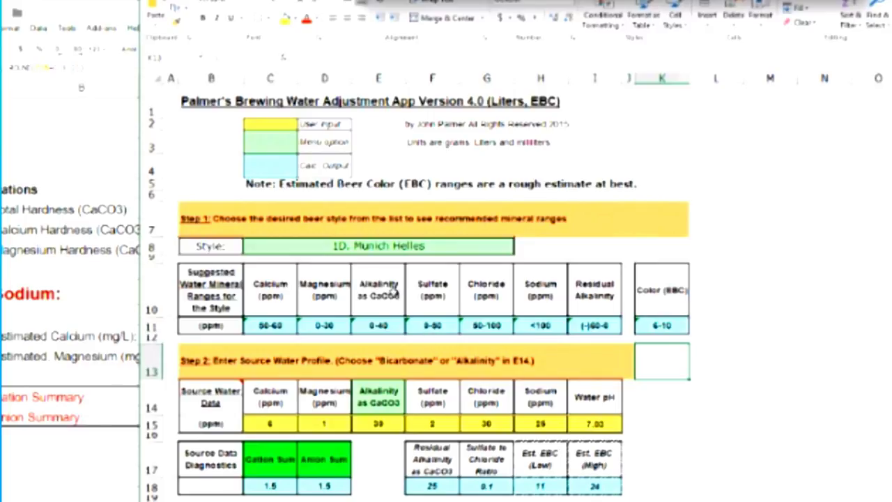
scroll(274, 342, down, 2)
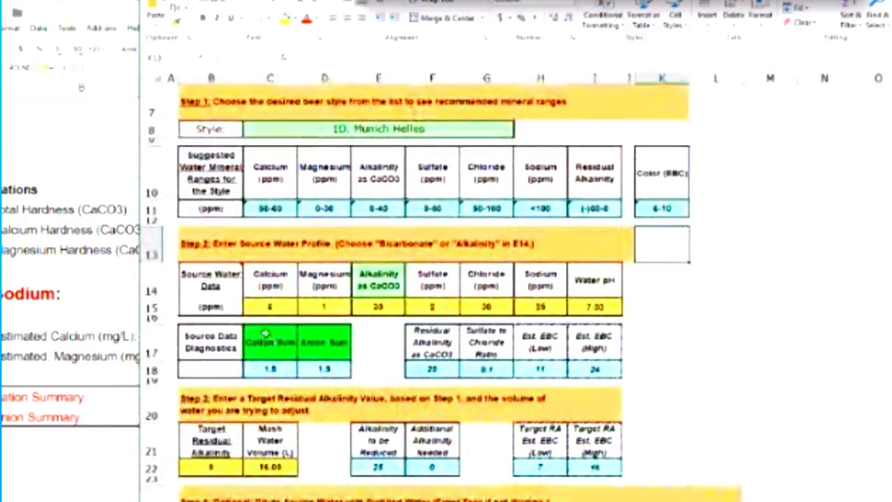
- Enter Calcium 28 and Magnesium 9.6 ppm as source water values in Step 2
click(226, 292)
click(254, 306)
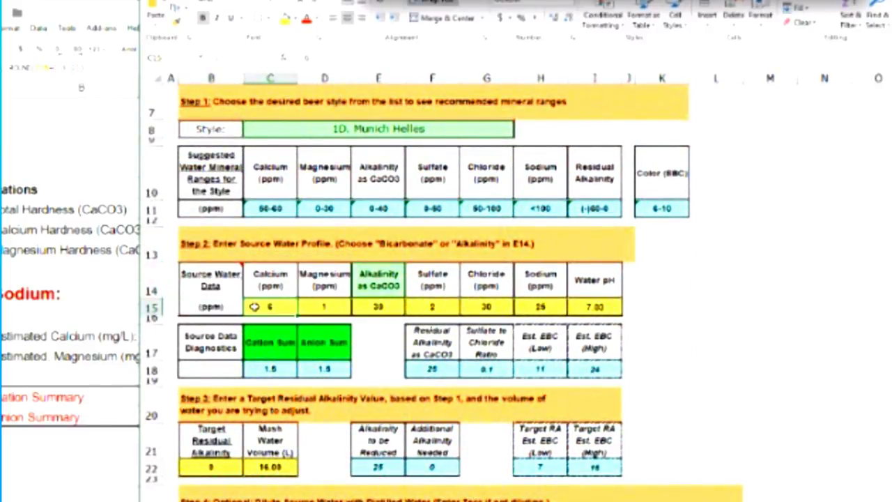
scroll(254, 307, down, 1)
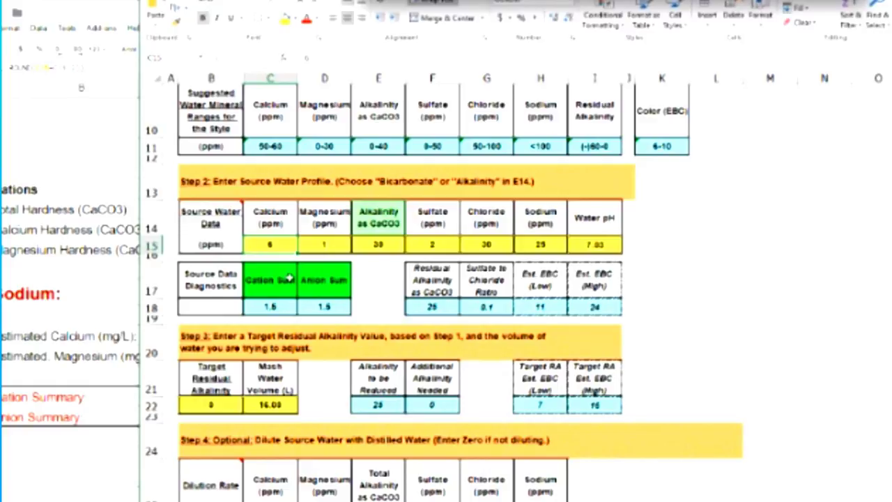
text(28)
key(Tab)
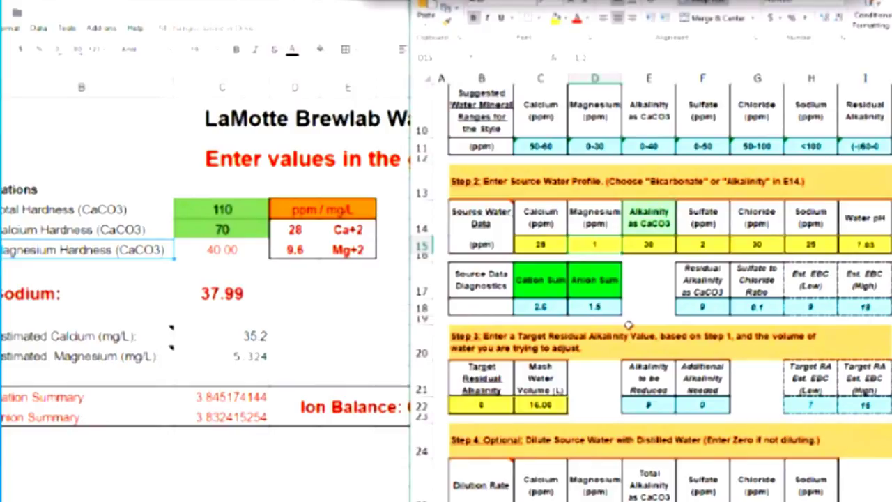
text(9.6)
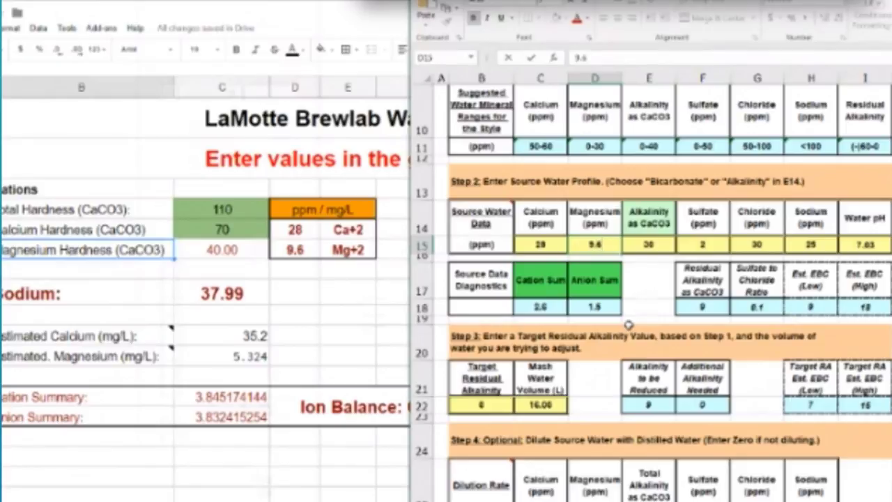
key(Tab)
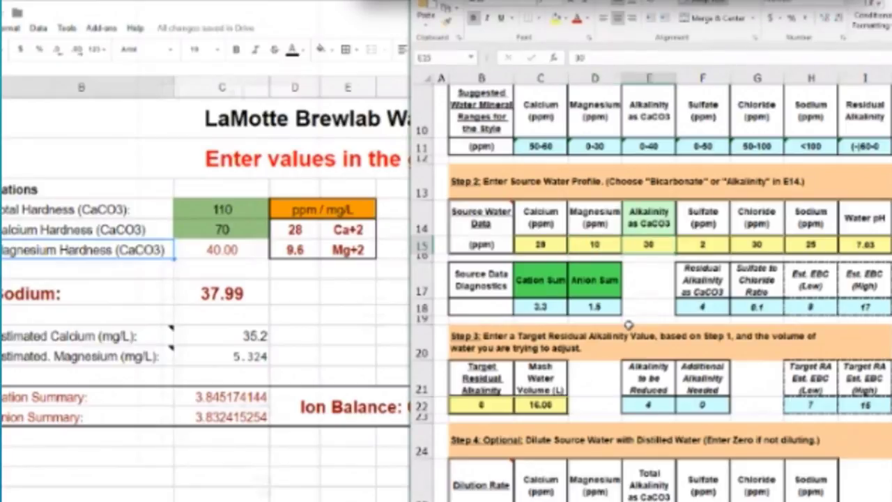
- Choose Alkalinity as CaCO3 as the alkalinity type in Step 2 and set the source water's value to 60 ppm
click(665, 220)
click(682, 227)
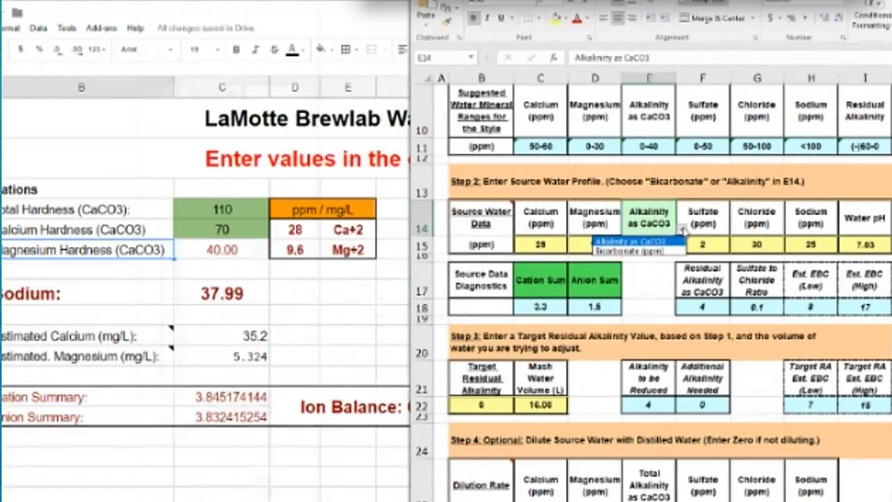
click(630, 241)
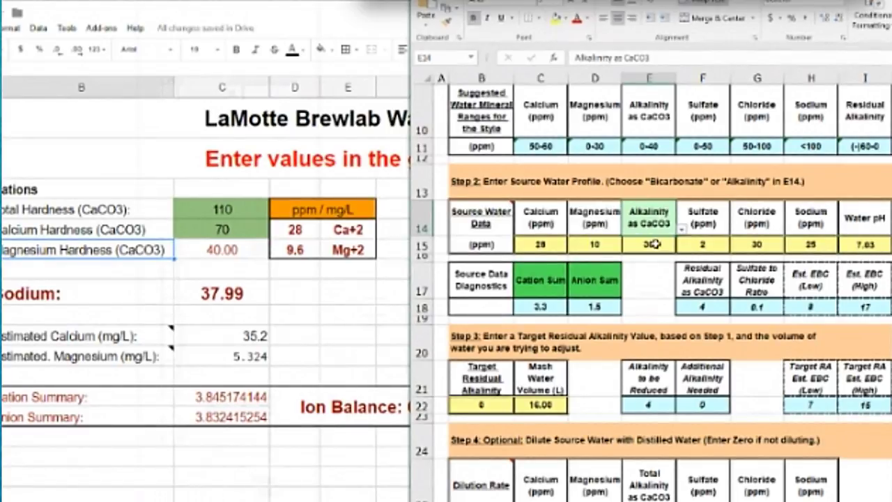
click(651, 244)
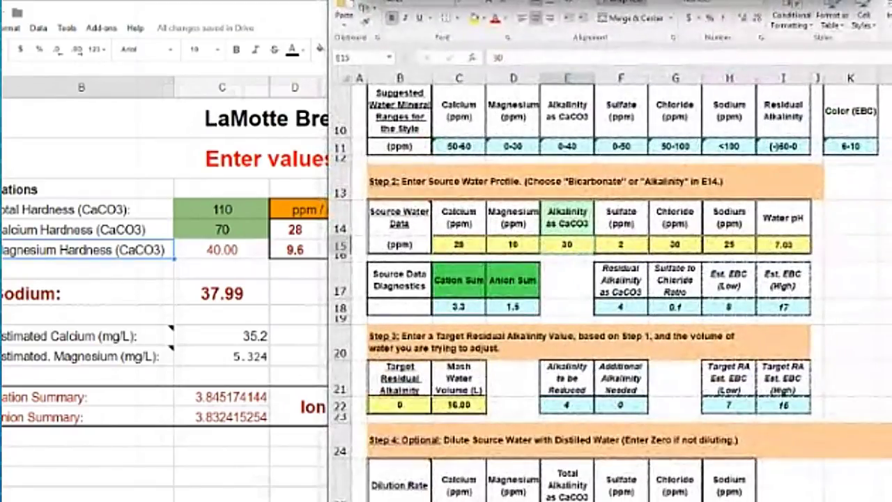
text(60)
key(Tab)
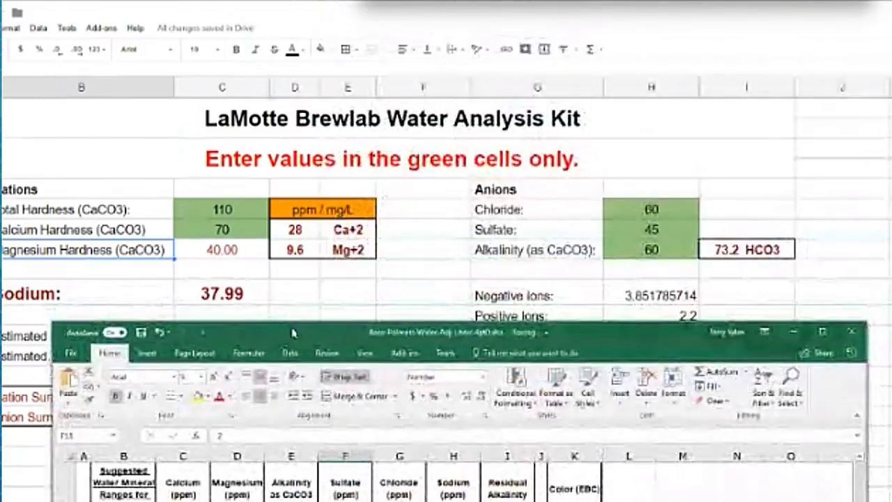
- Enter Sulfate 45 and Chloride 60 ppm from the LaMotte sheet in the source water profile
drag(311, 329, 311, 2)
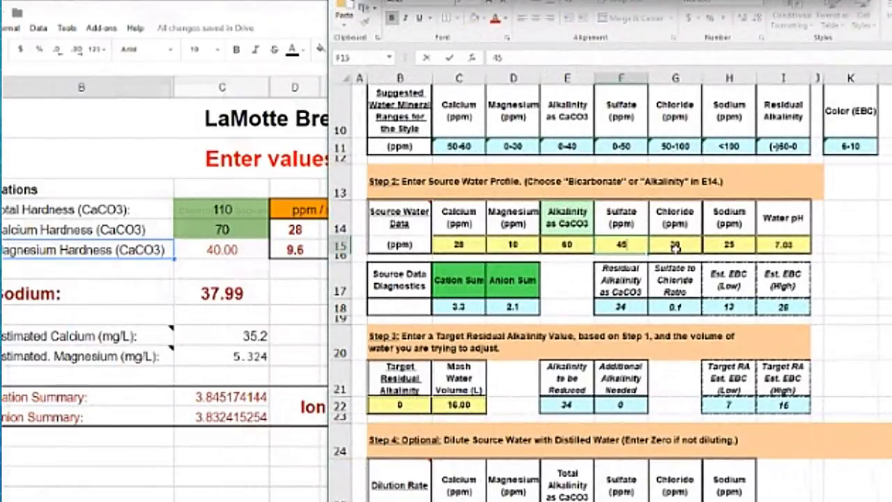
text(40)
key(Tab)
drag(599, 7, 561, 0)
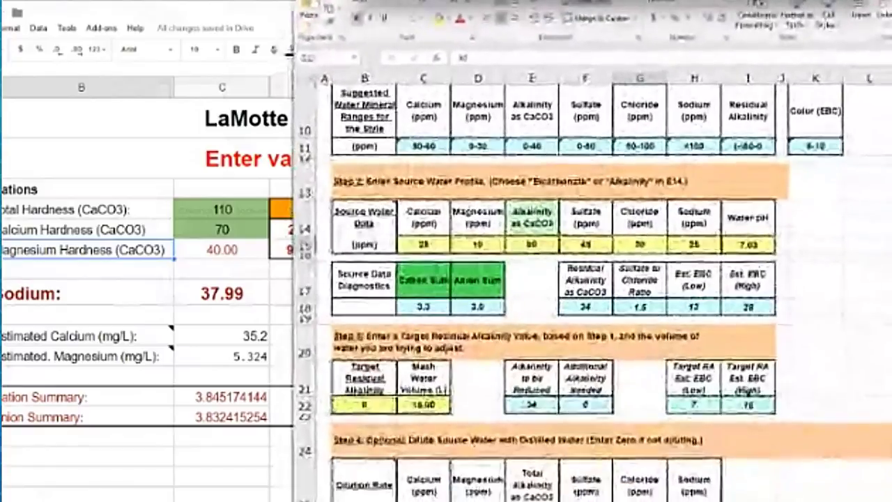
text(60)
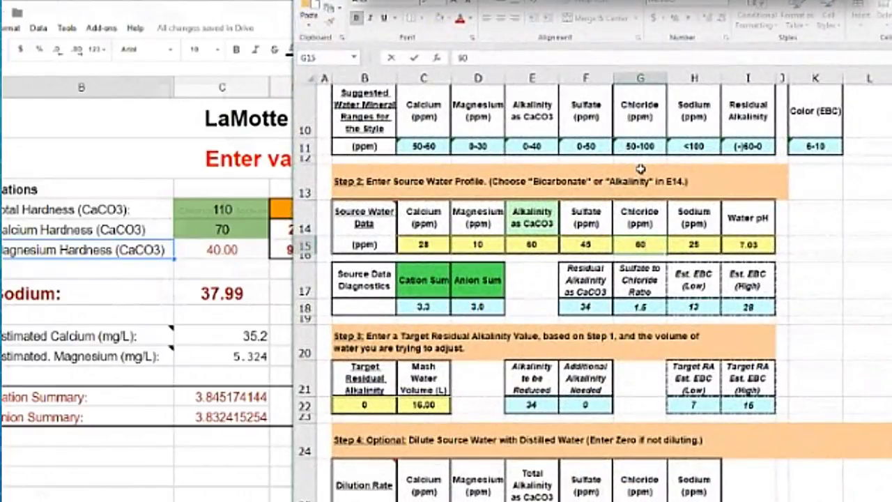
key(Tab)
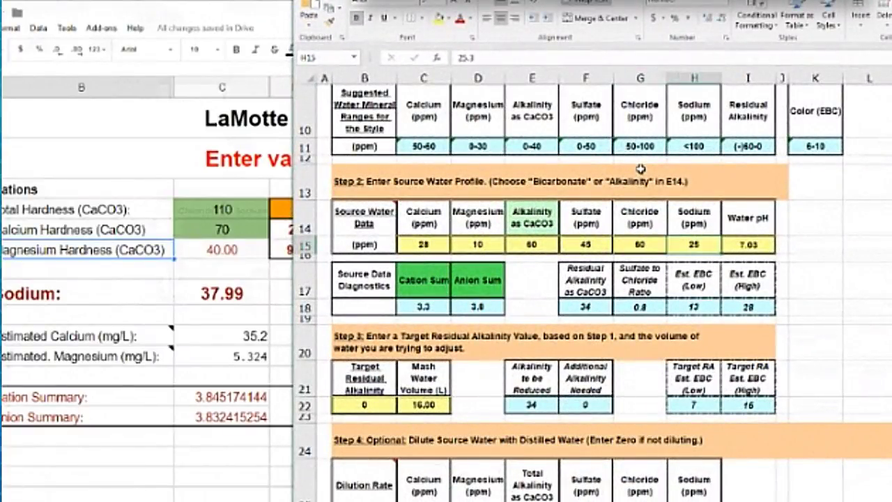
- Enter Sodium 37.99 ppm and Water pH 7.5 to complete the source water profile
text(37)
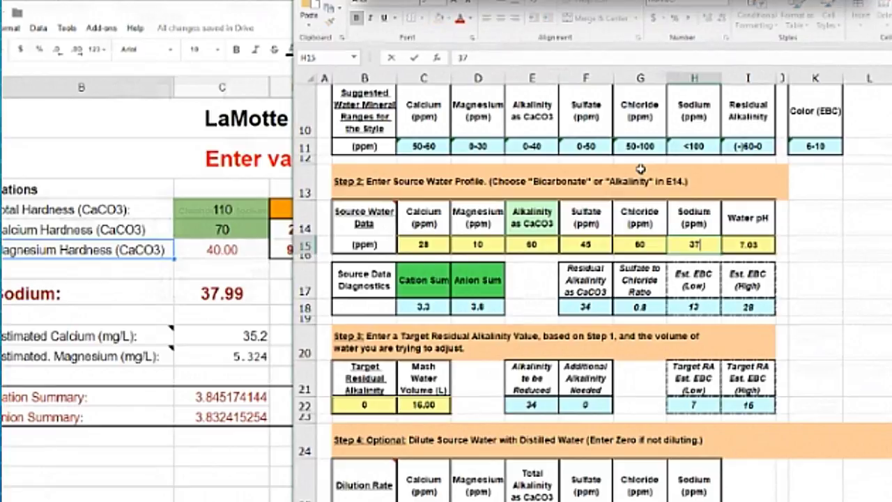
text(.99)
key(Tab)
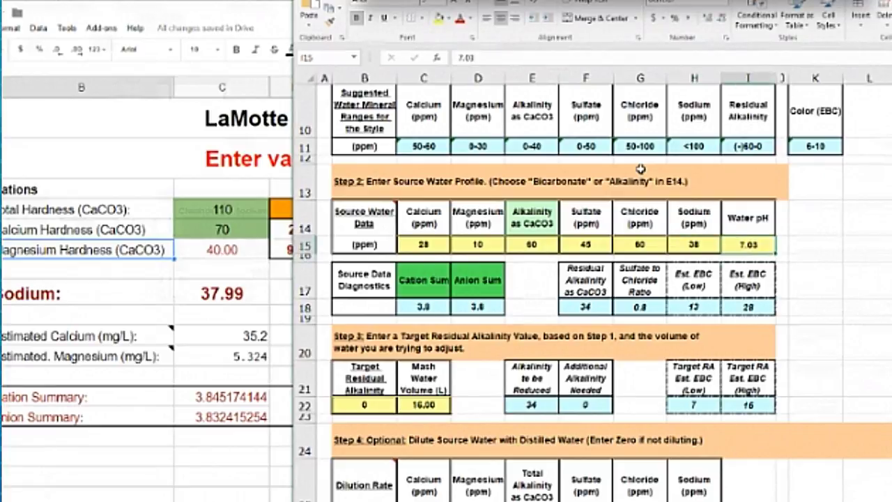
text(7.5)
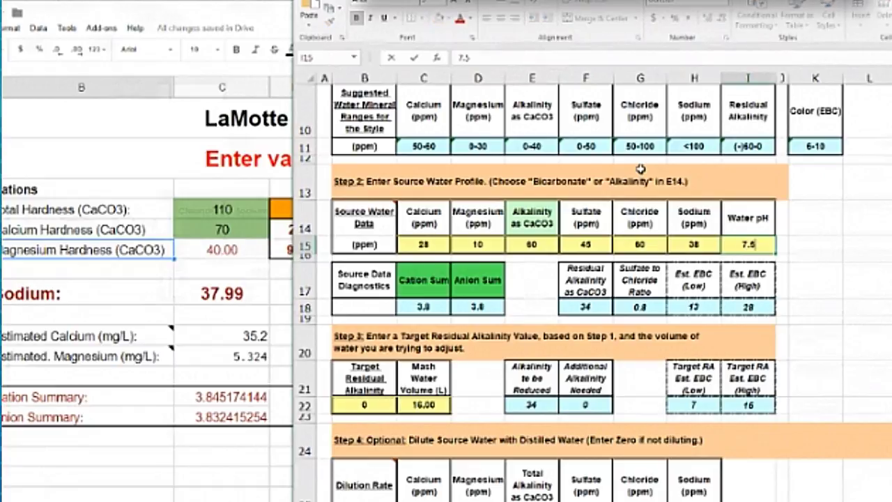
key(Return)
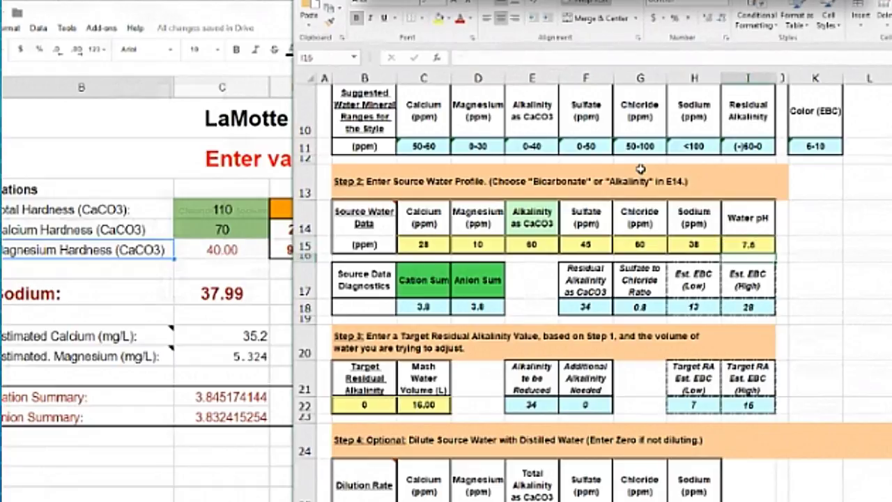
key(Left)
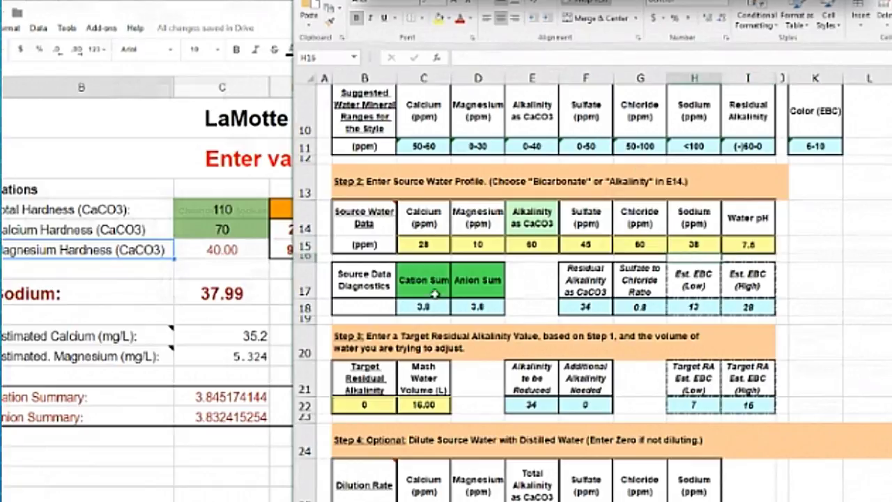
- Compare the Cation Sum and Anion Sum in the Source Data Diagnostics to check the ion balance
click(383, 287)
drag(383, 288, 480, 308)
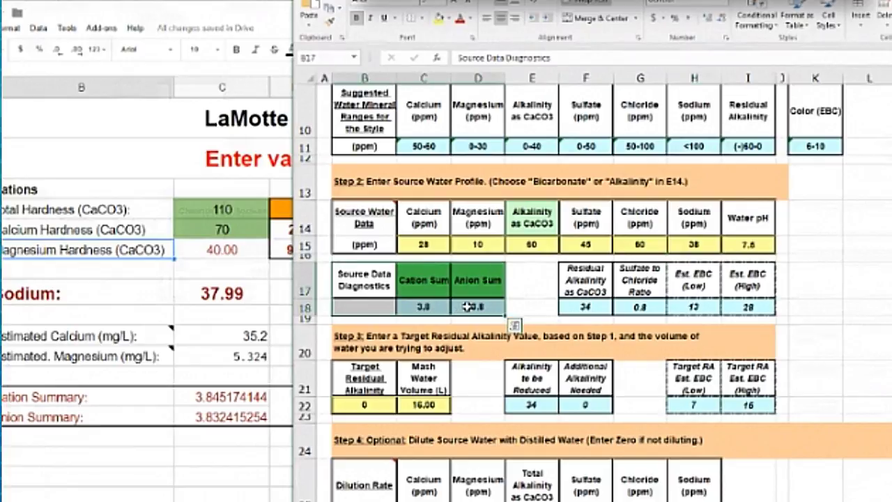
click(525, 303)
click(404, 279)
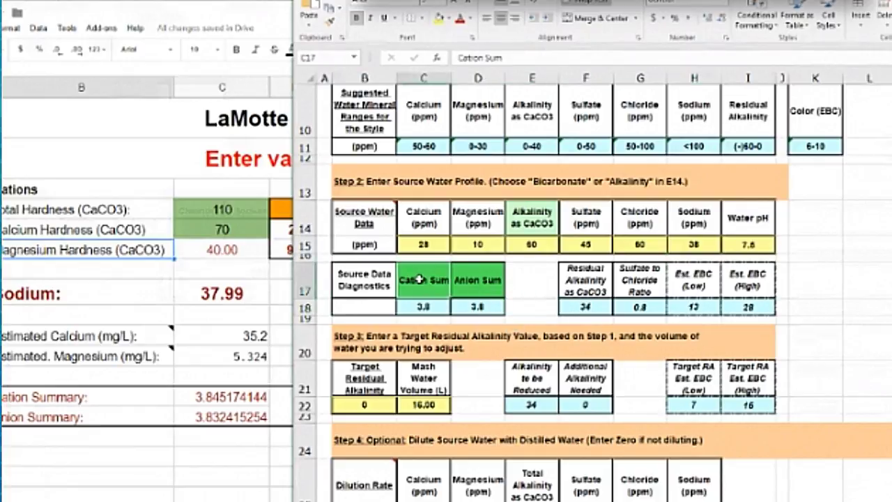
click(478, 282)
drag(437, 308, 480, 307)
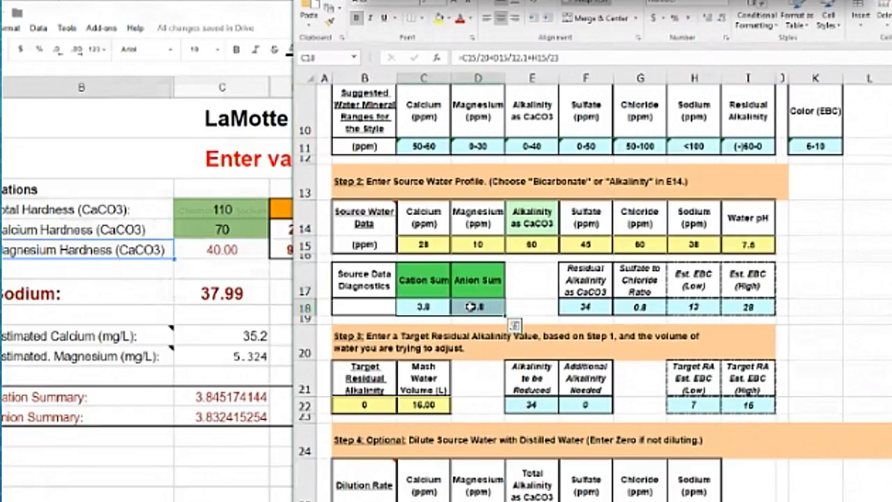
click(523, 308)
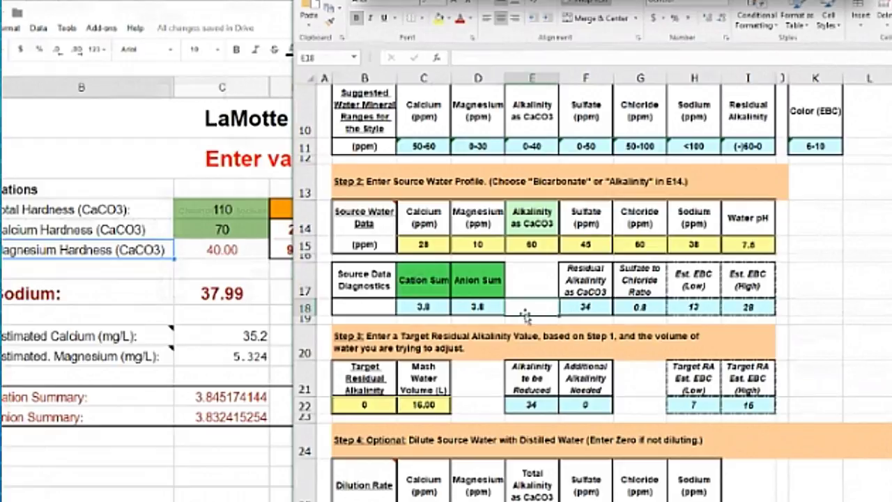
- Examine the source water's residual alkalinity, sulfate to chloride ratio and estimated EBC range against the style and the adjustment sections
click(597, 309)
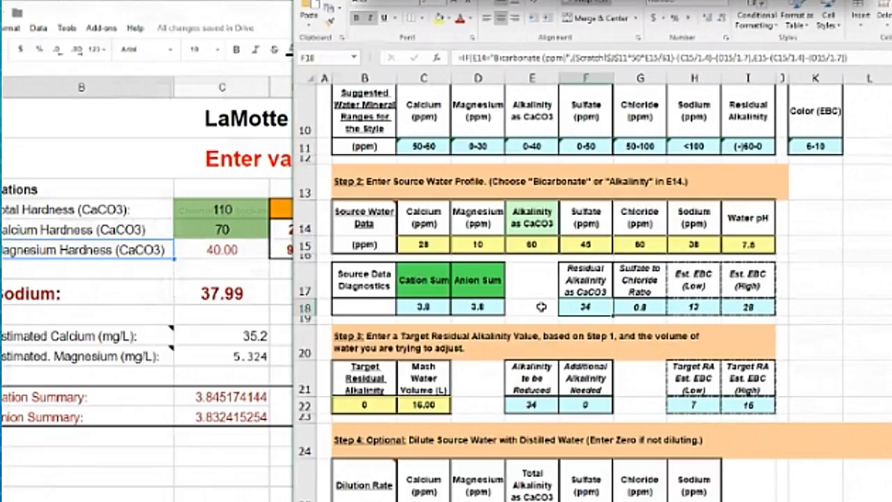
scroll(541, 306, down, 3)
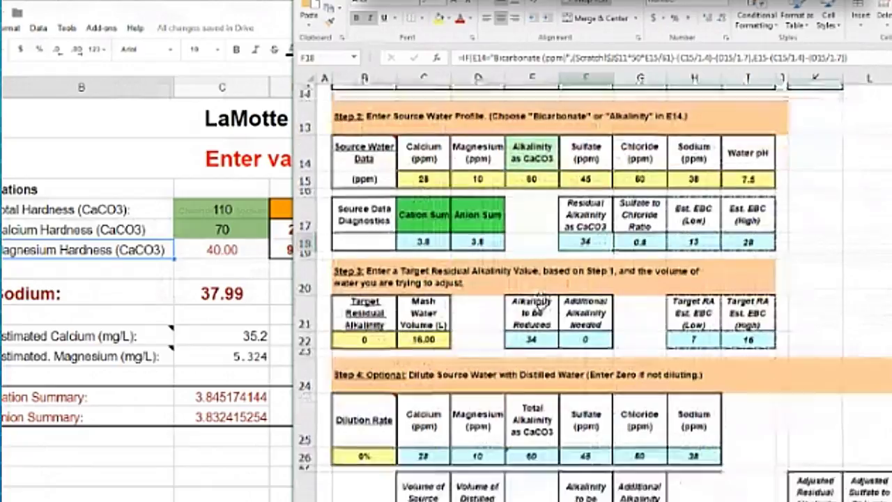
scroll(543, 301, up, 1)
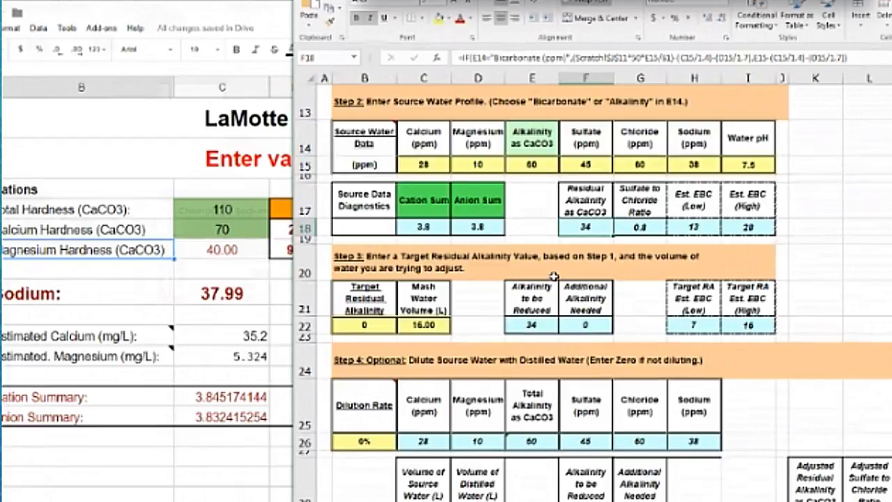
click(535, 228)
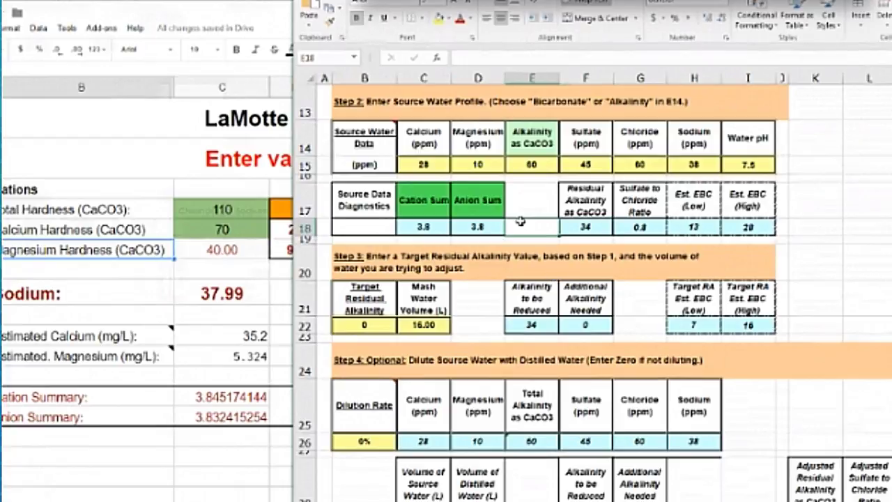
scroll(521, 222, up, 1)
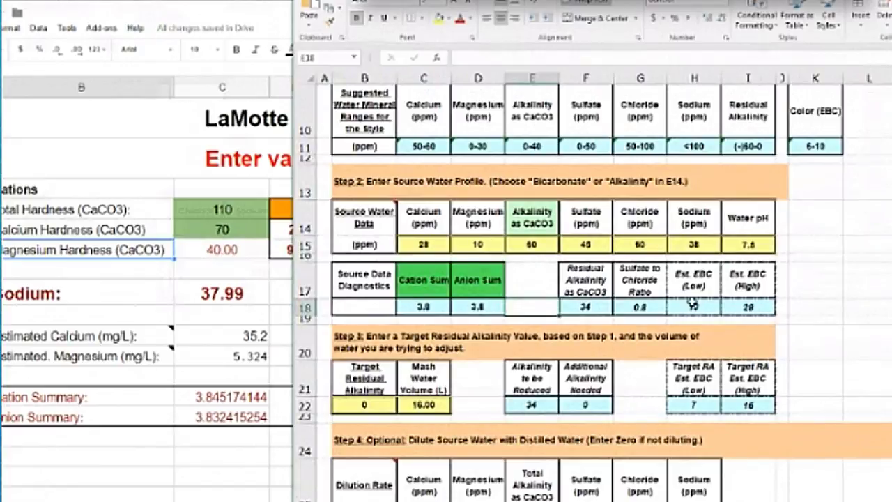
click(641, 310)
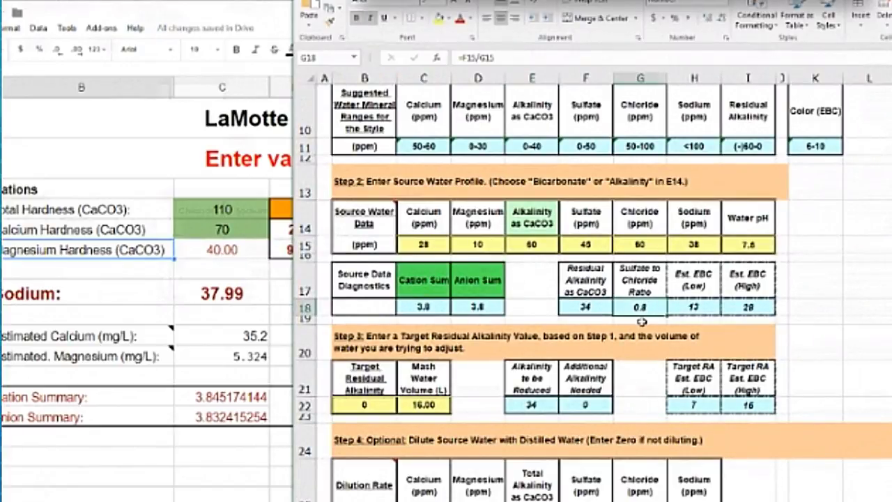
scroll(641, 322, down, 2)
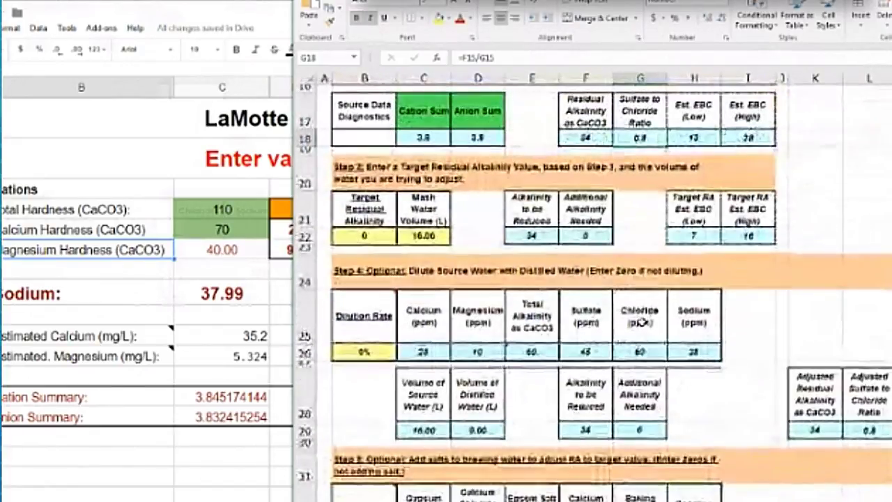
scroll(641, 322, up, 3)
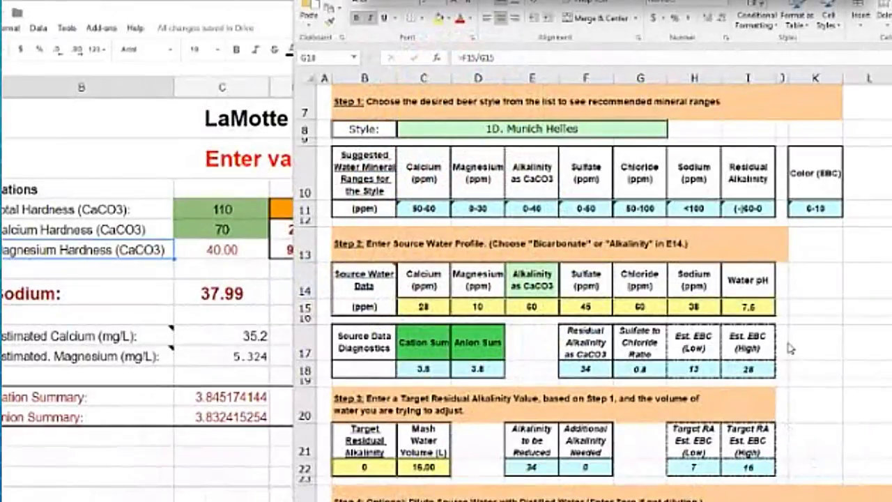
- Change the beer style to 14B. American IPA to load its suggested water mineral ranges
click(824, 255)
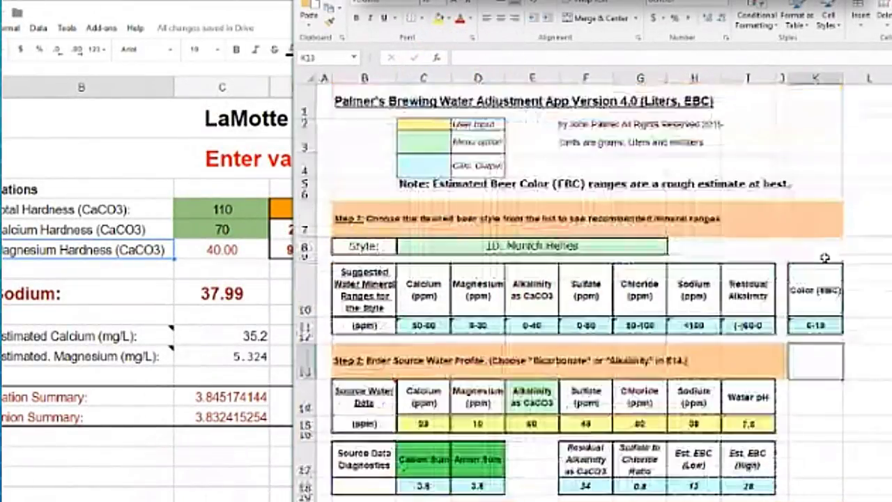
scroll(824, 258, up, 2)
click(601, 244)
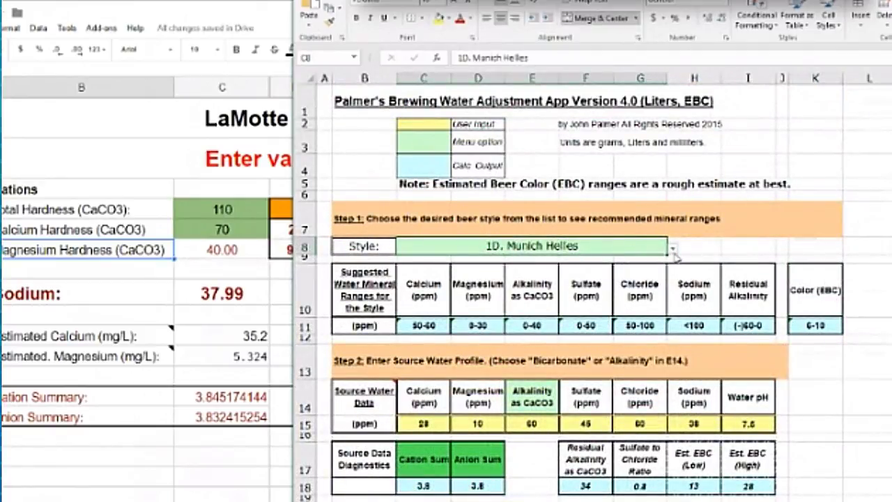
click(673, 248)
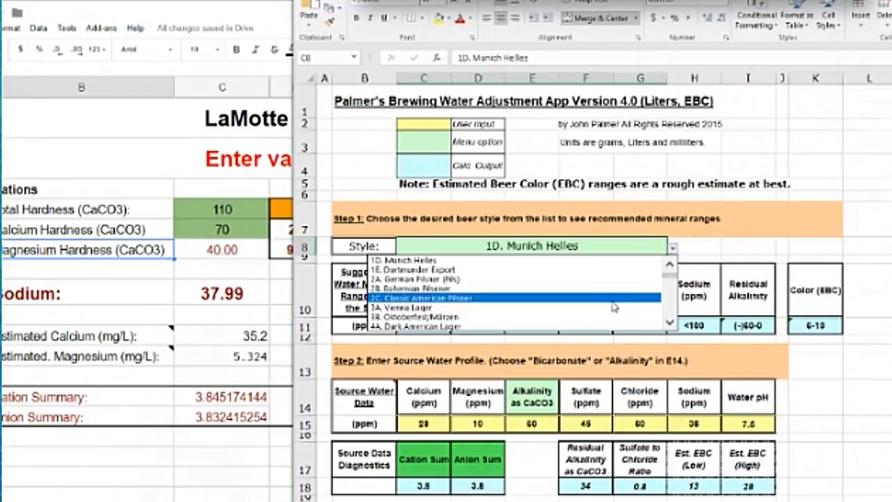
drag(669, 276, 670, 298)
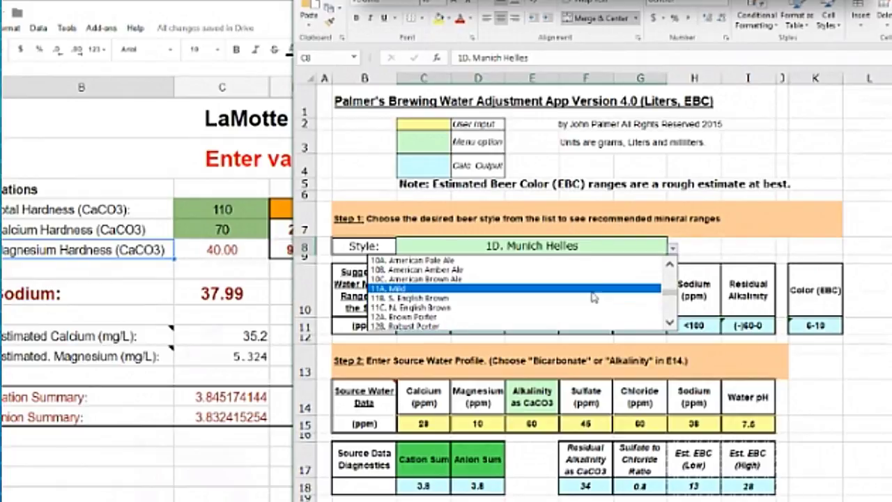
click(670, 266)
click(671, 265)
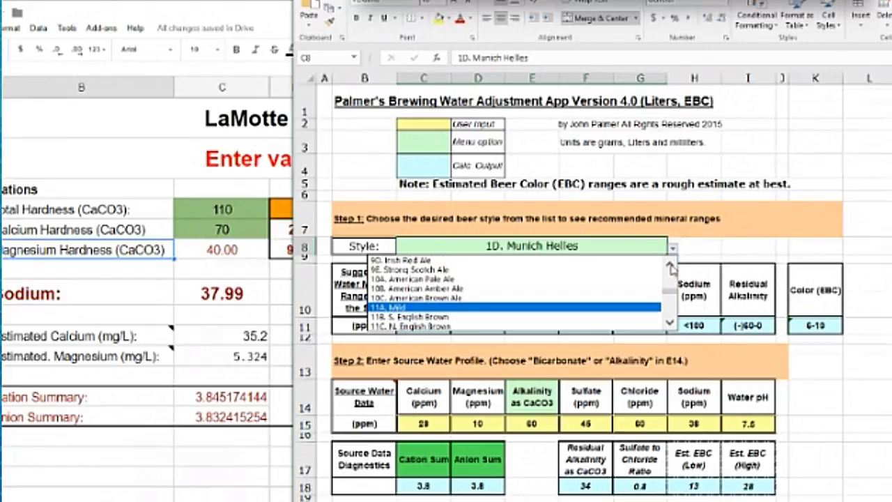
click(673, 310)
click(673, 310)
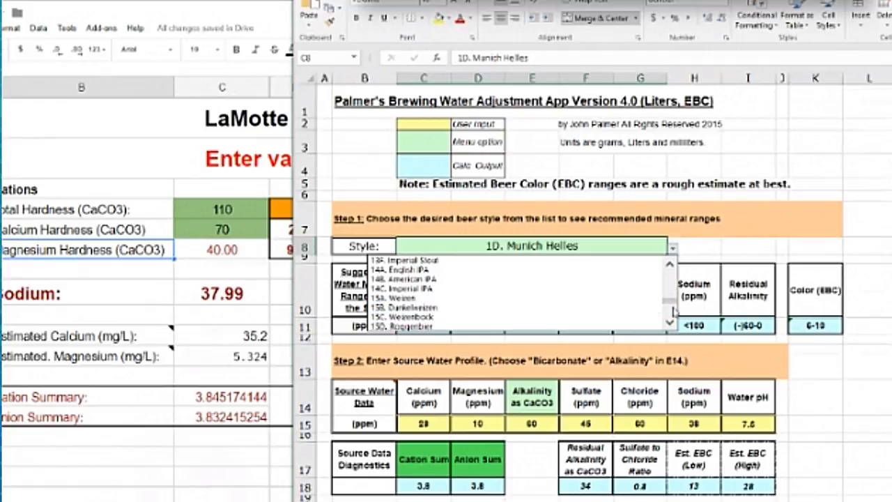
click(552, 280)
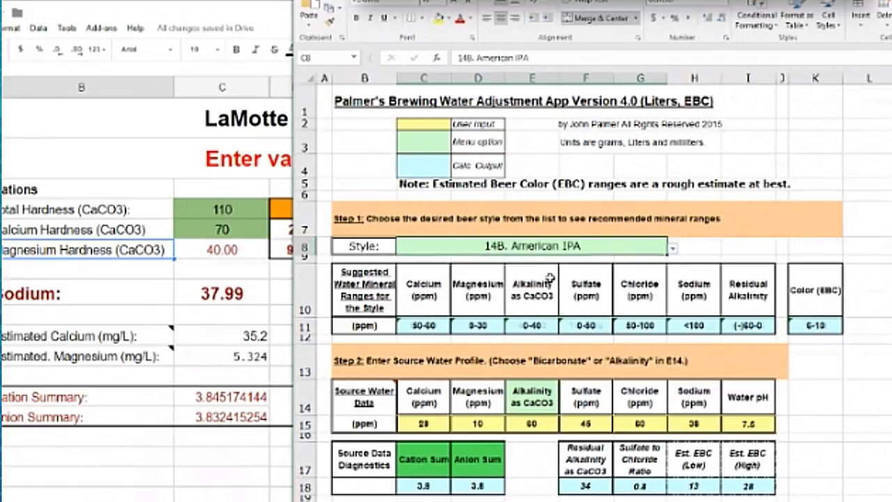
- Compare the suggested mineral ranges and residual alkalinity for American IPA, calcium through sodium, with the source water profile and its diagnostics
click(437, 325)
scroll(468, 327, down, 2)
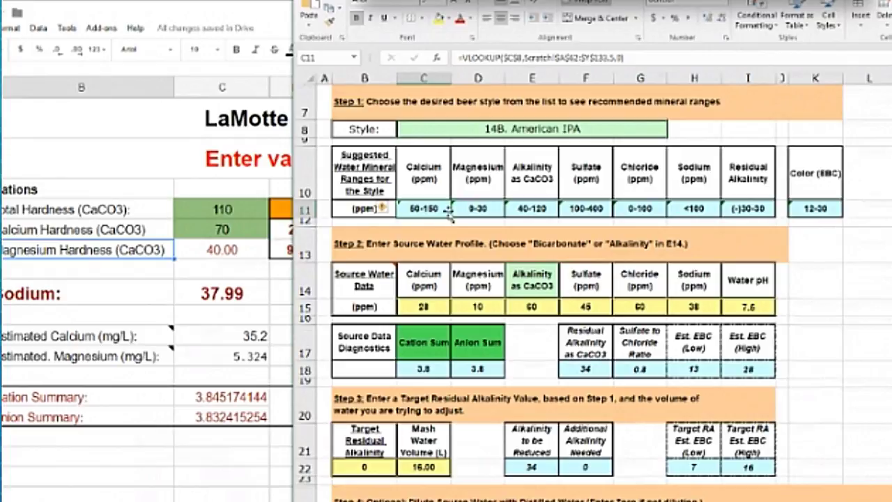
click(474, 209)
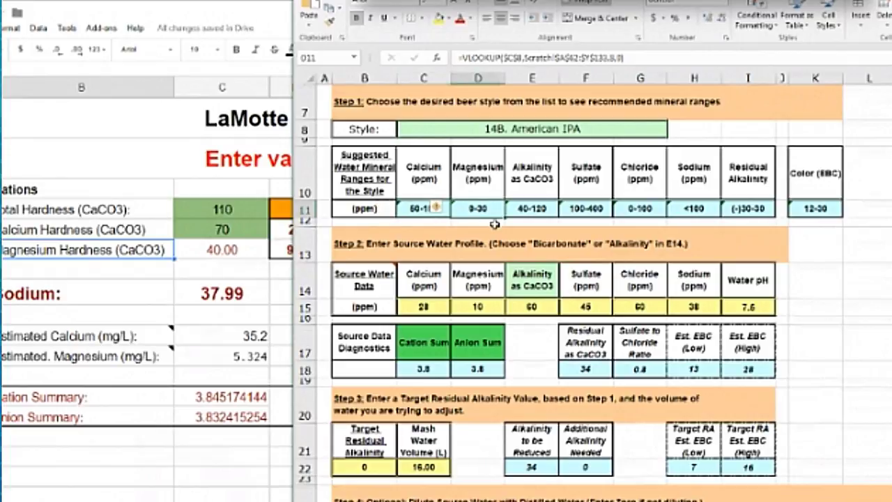
click(532, 210)
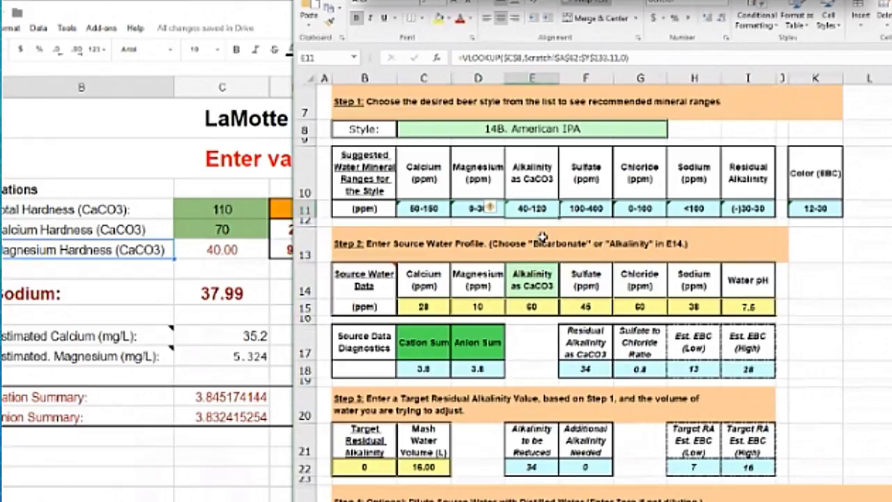
click(582, 213)
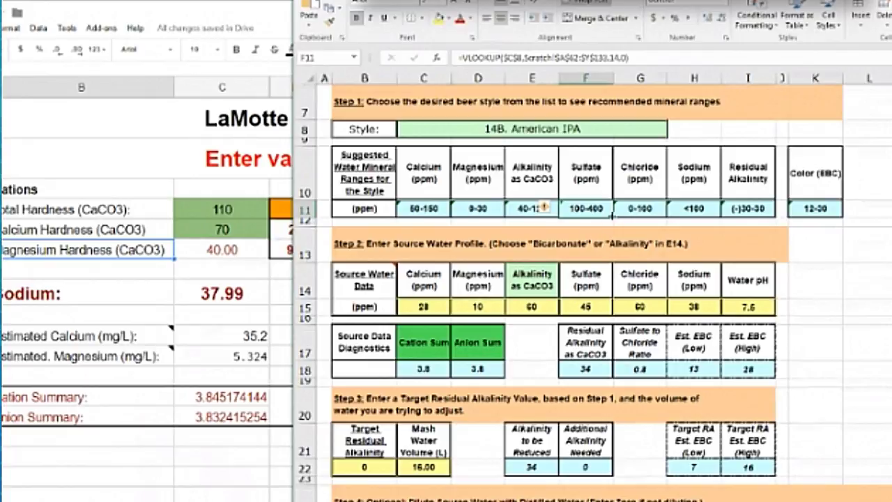
click(626, 211)
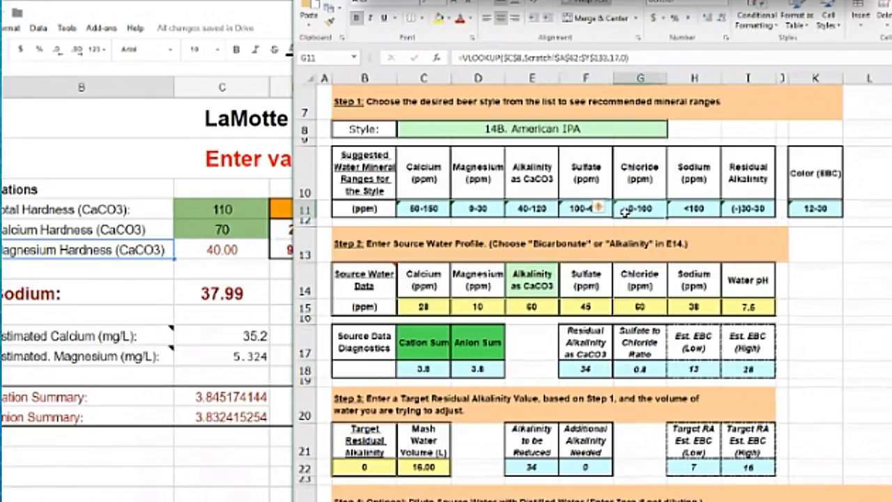
click(694, 209)
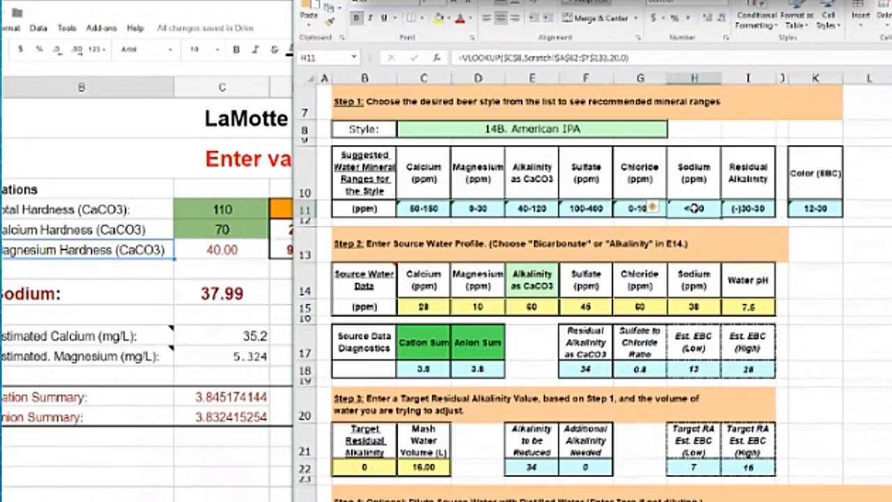
click(742, 210)
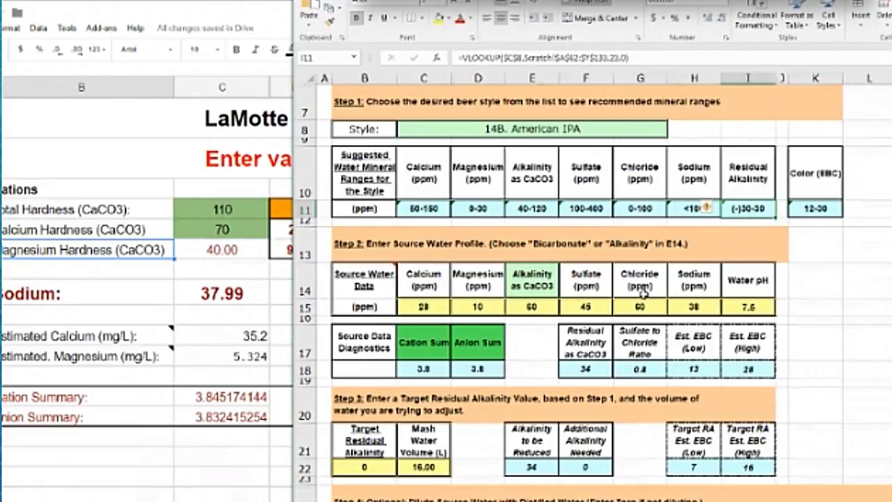
click(585, 368)
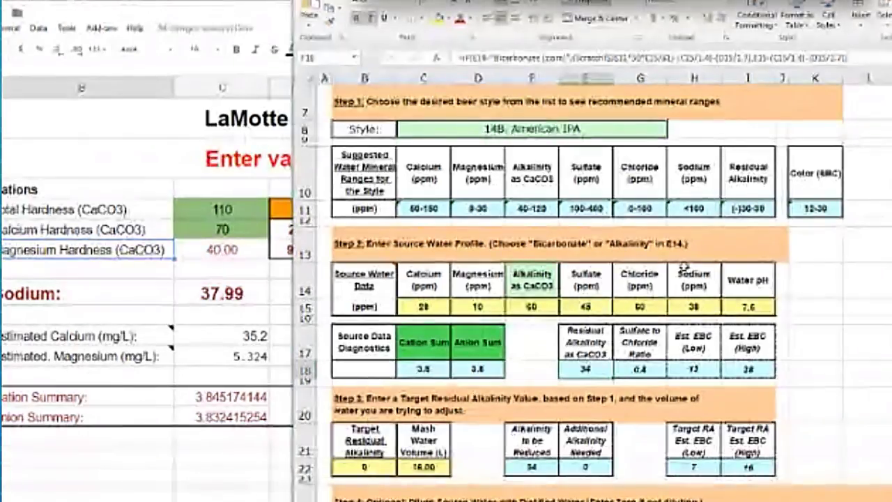
click(753, 209)
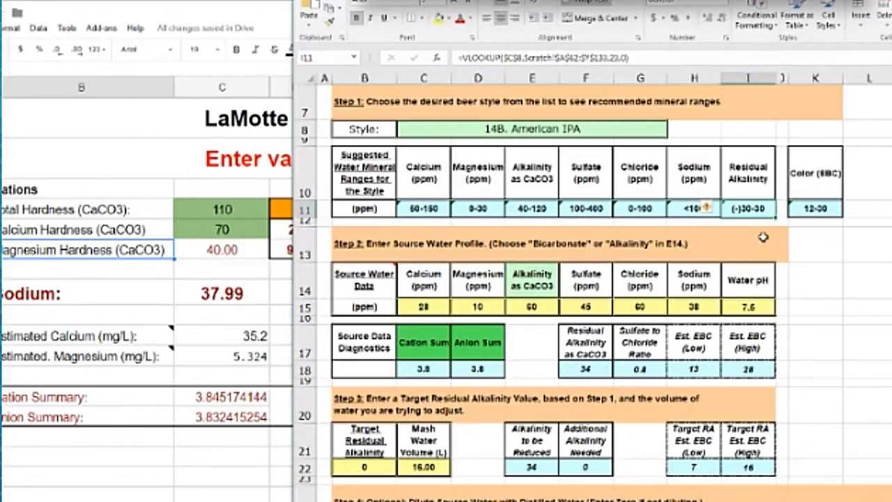
scroll(763, 237, up, 1)
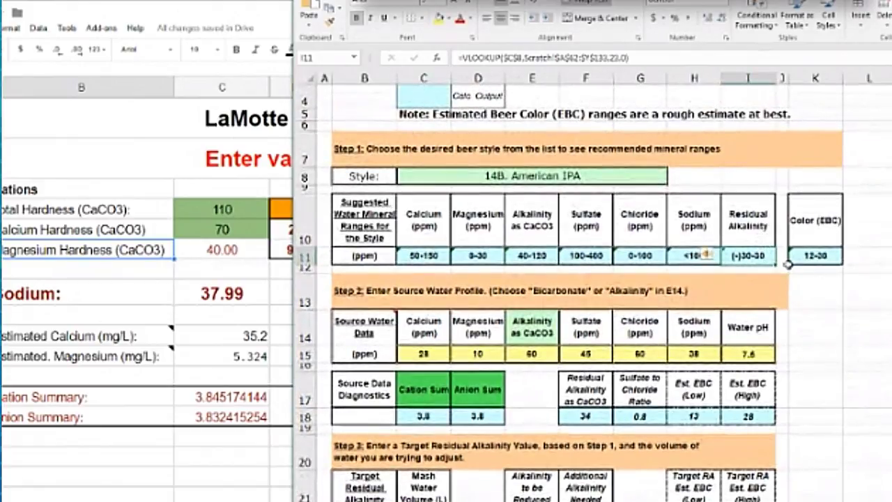
drag(787, 264, 804, 287)
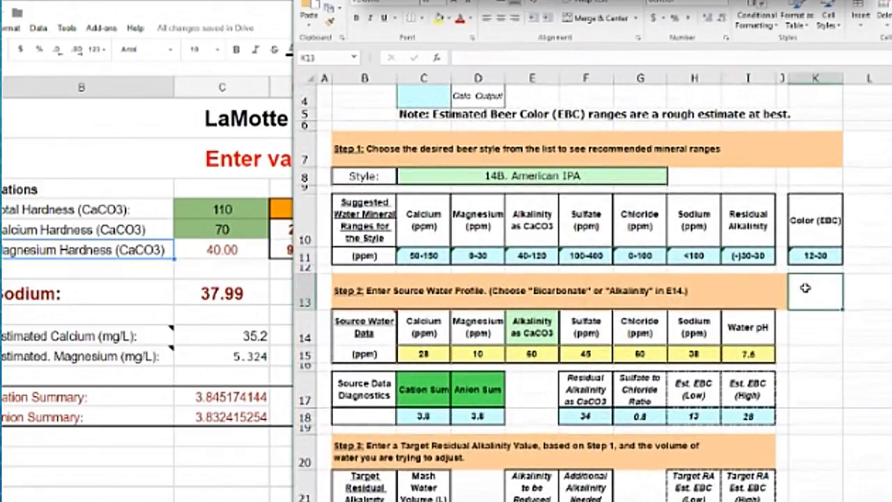
click(813, 326)
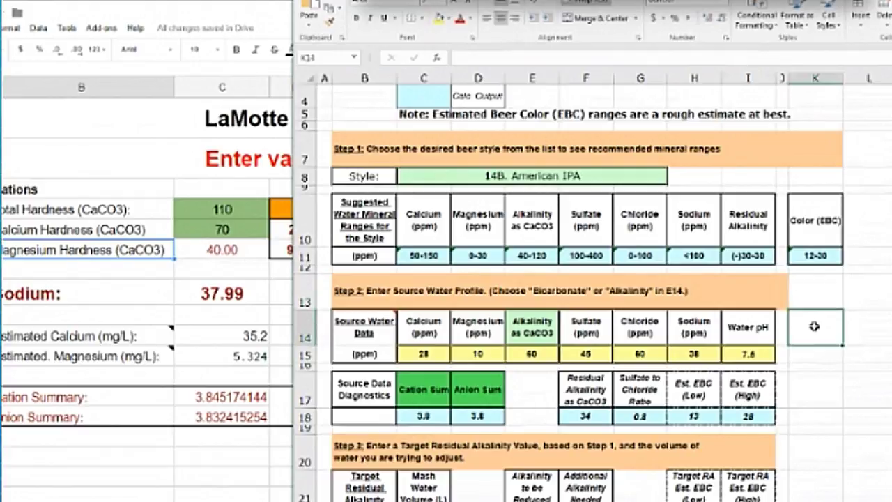
scroll(814, 326, down, 1)
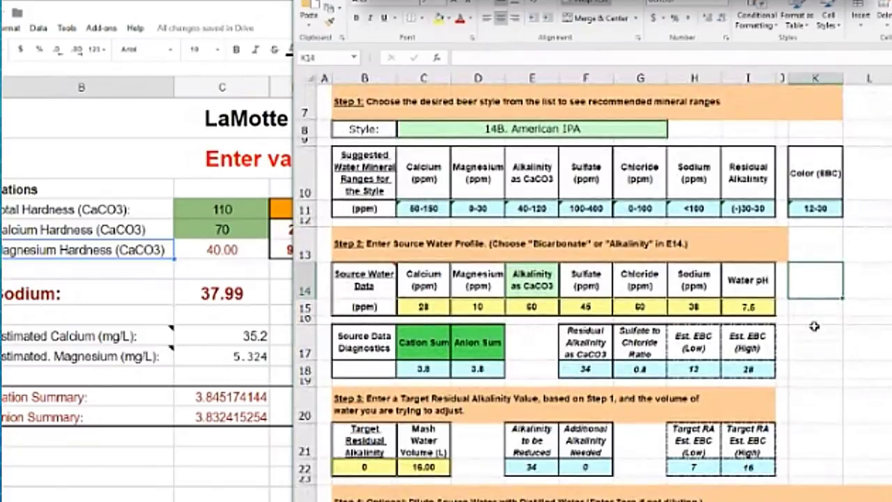
scroll(814, 326, up, 1)
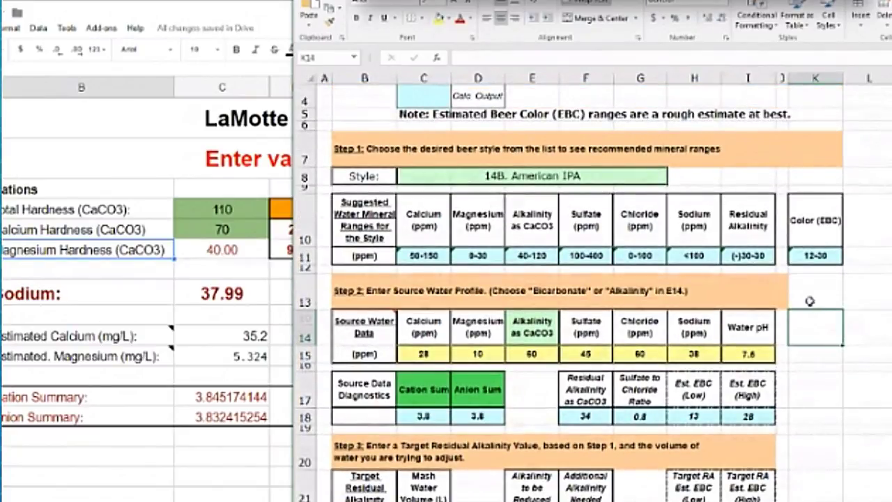
click(808, 305)
click(808, 338)
scroll(630, 235, up, 2)
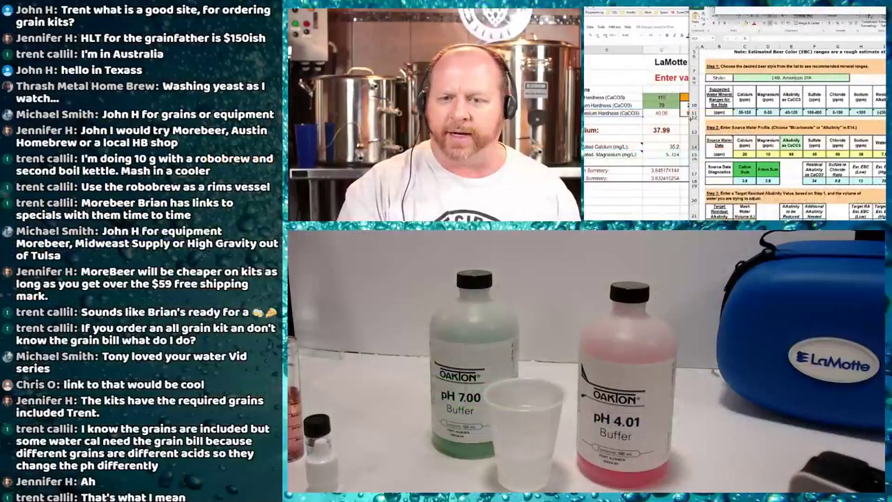
scroll(759, 132, up, 3)
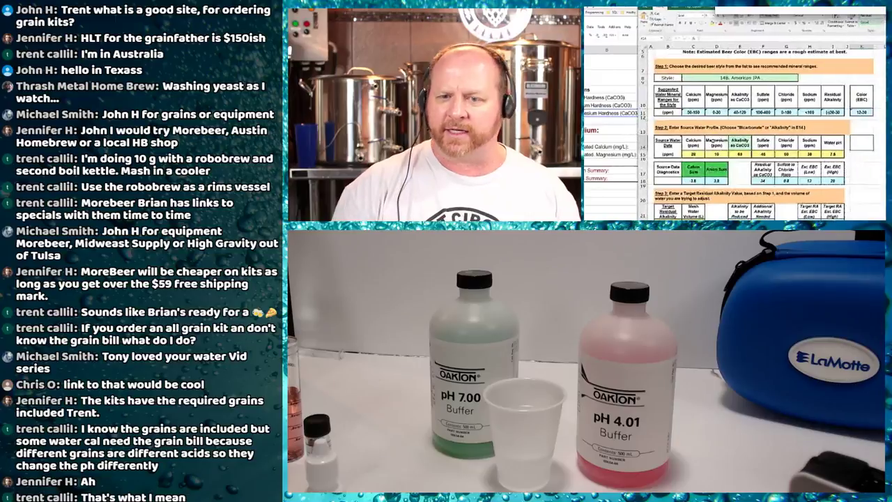
click(712, 127)
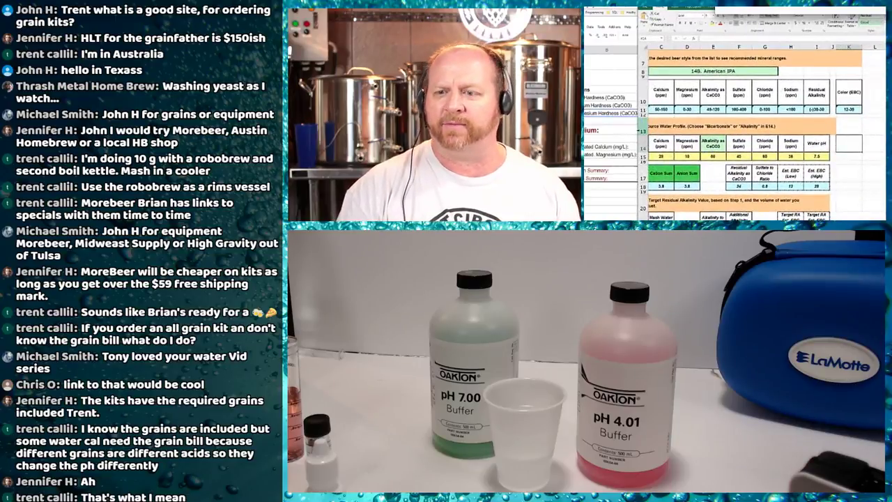